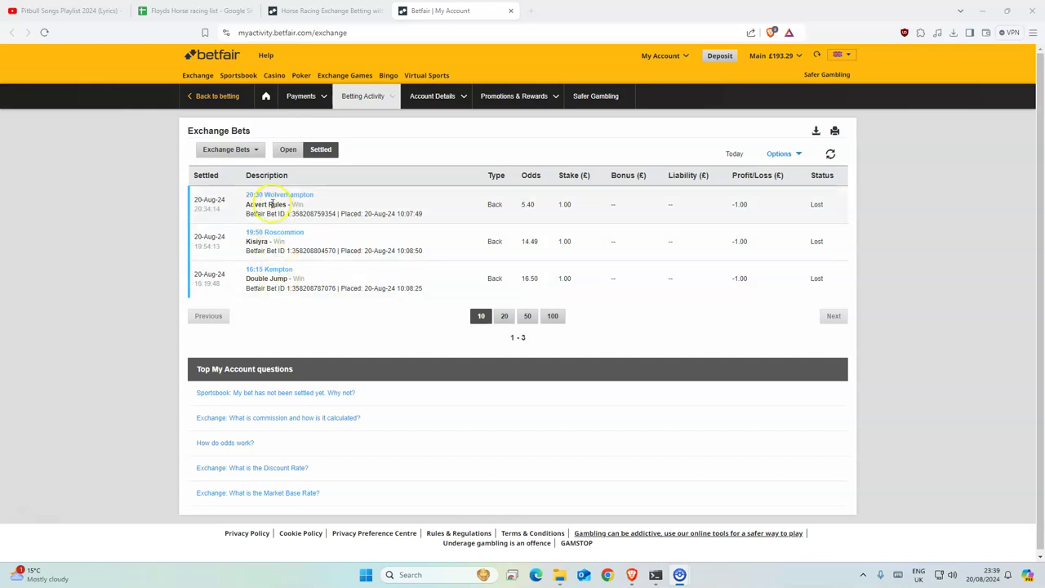
Select Advert Rules among the three lost settled bets, then switch to the horse racing spreadsheet
{"action": "left_click_drag", "start_coordinate": [288, 204], "coordinate": [245, 205]}
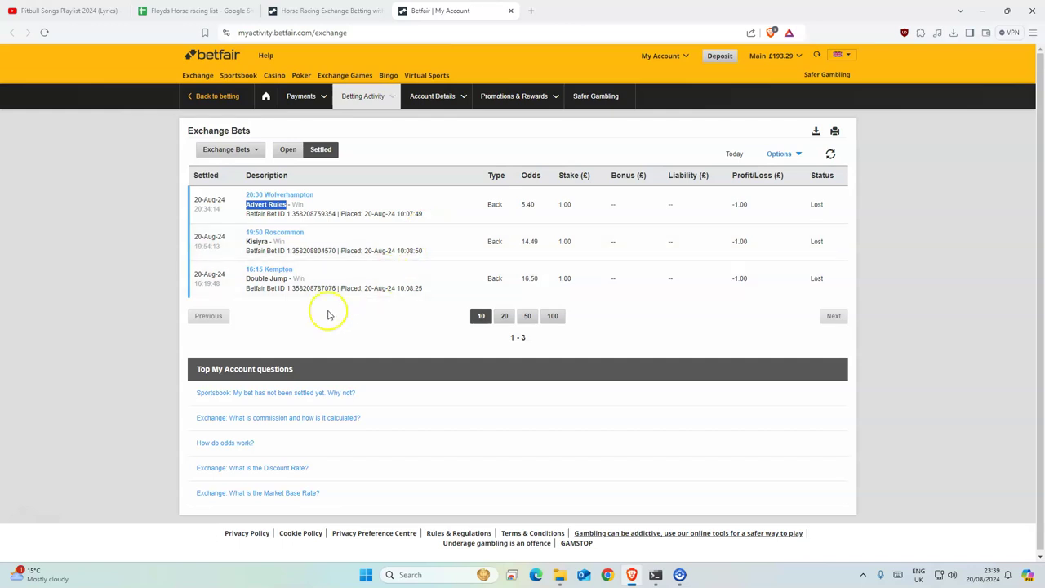
{"action": "key", "text": "ctrl+2"}
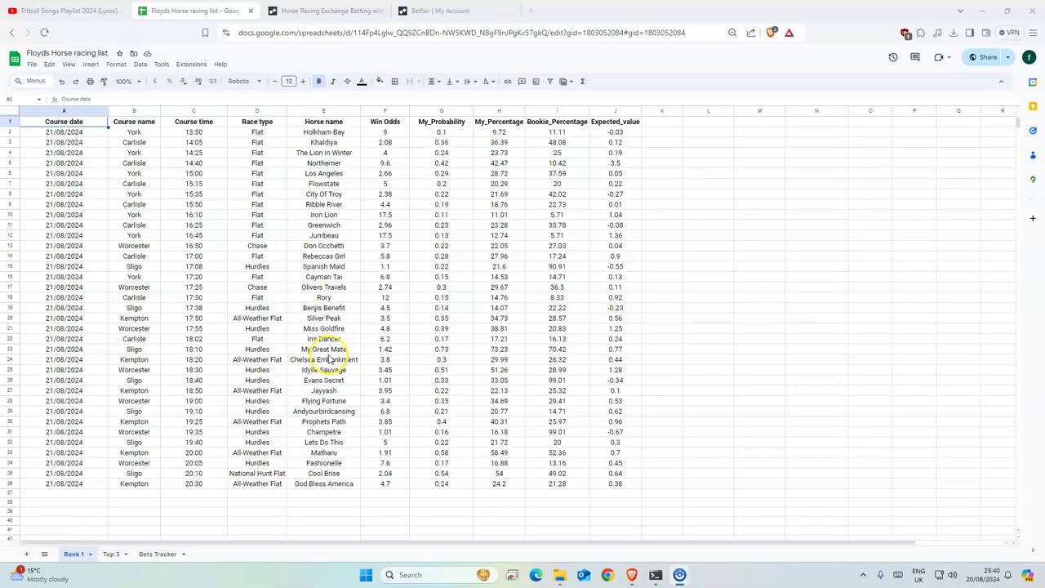
Check the York win odds for Northerner (9.6), Flowstate and Cayman Tai (6.8), then open Top 3
{"action": "left_click", "coordinate": [136, 132]}
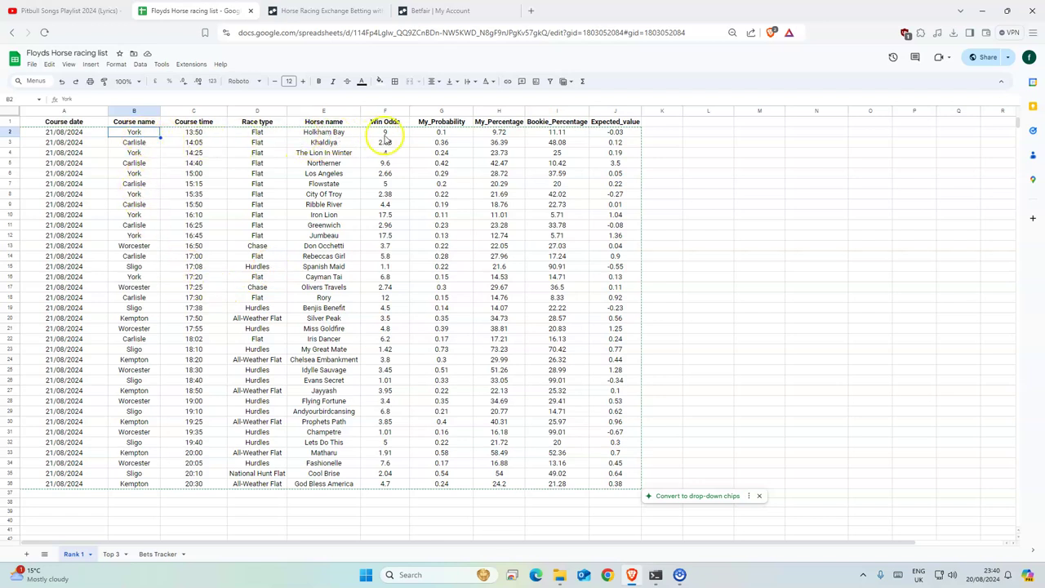
{"action": "left_click", "coordinate": [390, 163]}
{"action": "left_click", "coordinate": [389, 184]}
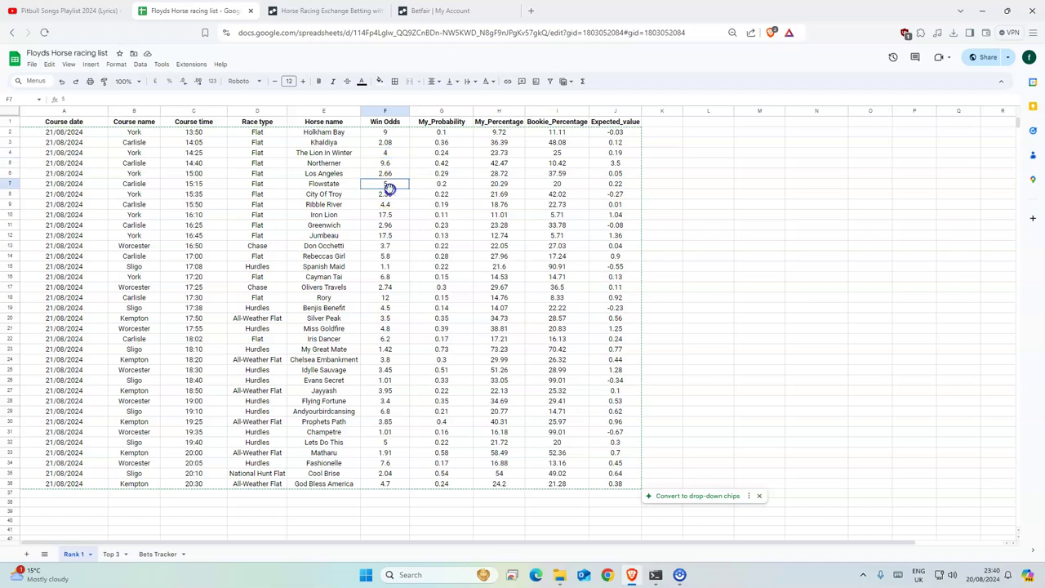
{"action": "left_click", "coordinate": [399, 277]}
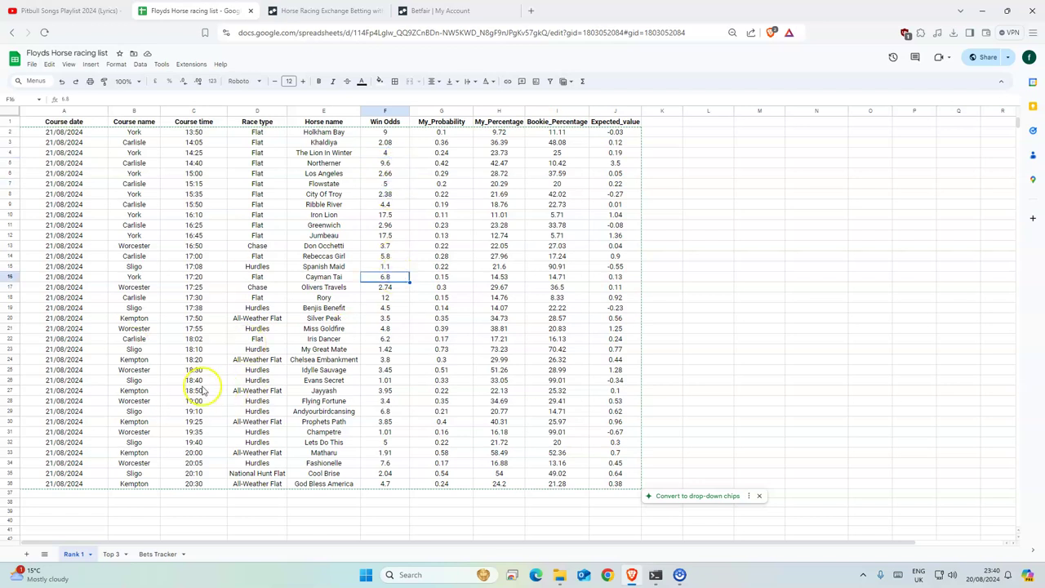
{"action": "left_click", "coordinate": [110, 554]}
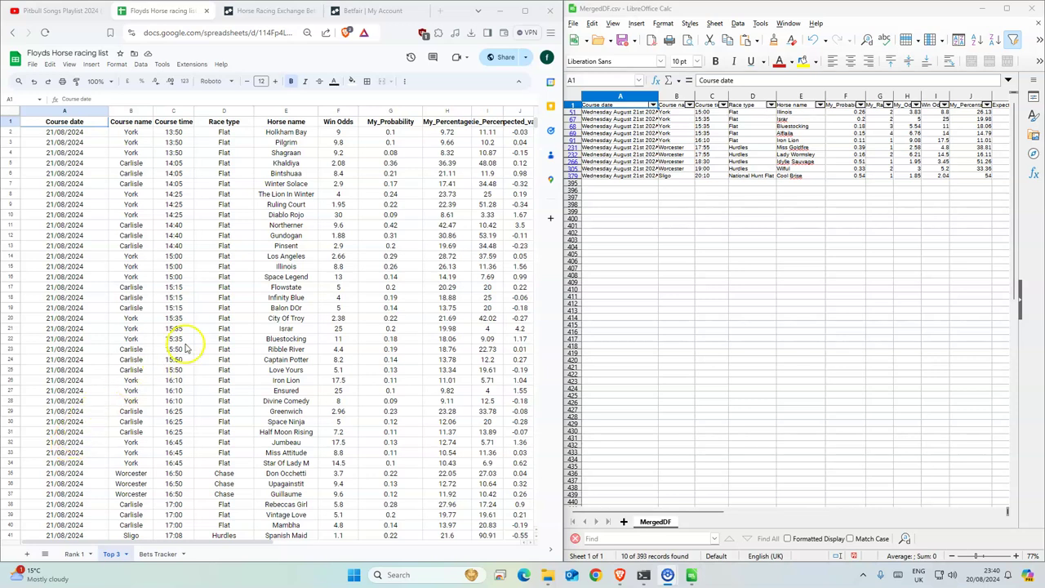
Scroll across MergedDF.csv in Calc, show the Bets Tracker sheet, and dismiss the update notice
{"action": "left_click", "coordinate": [753, 274]}
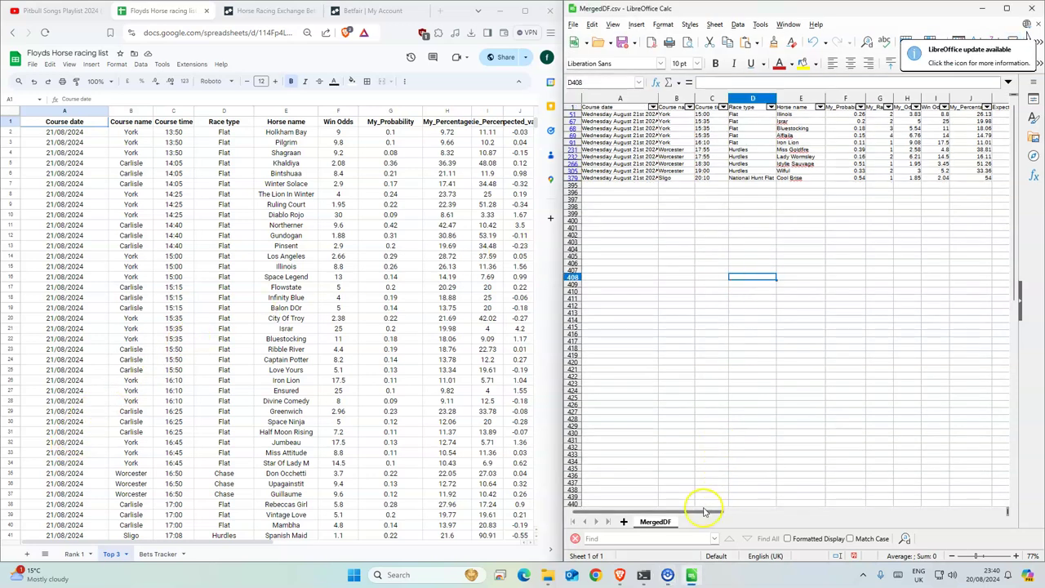
{"action": "mouse_move", "coordinate": [704, 511]}
{"action": "left_mouse_down"}
{"action": "mouse_move", "coordinate": [858, 499]}
{"action": "mouse_move", "coordinate": [699, 502]}
{"action": "left_mouse_up"}
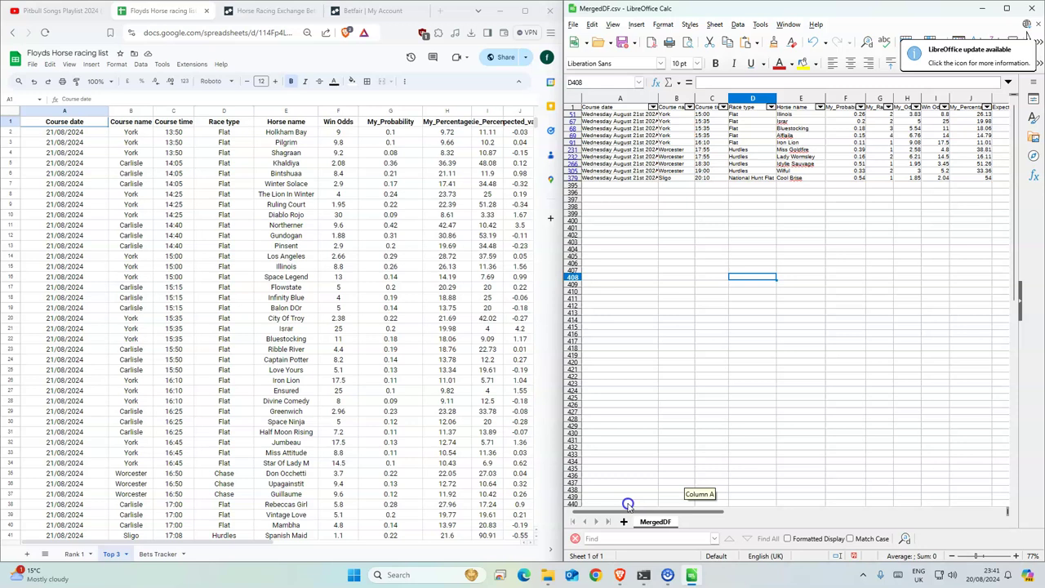
{"action": "left_click_drag", "start_coordinate": [627, 504], "coordinate": [626, 503]}
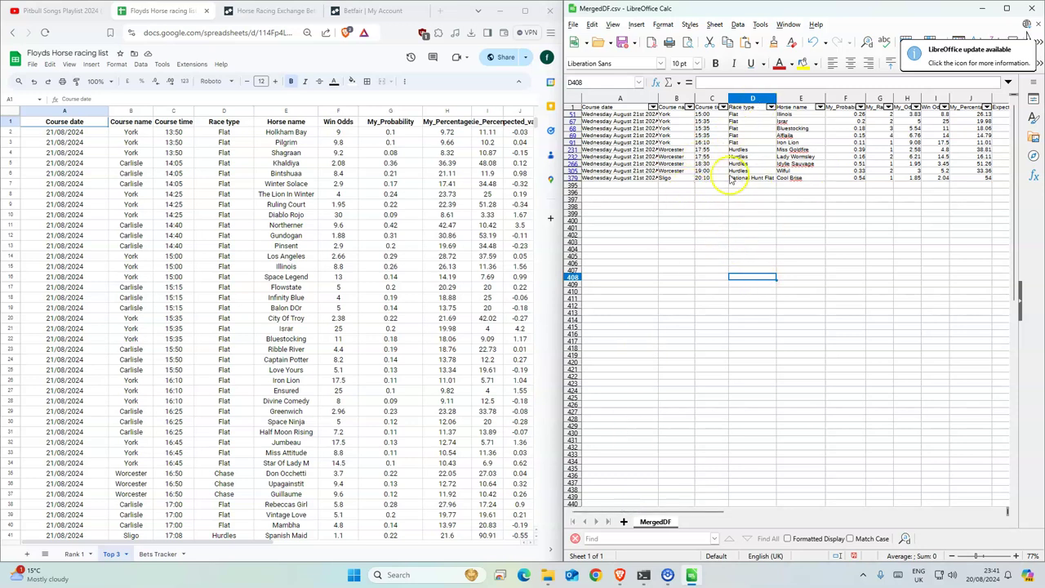
{"action": "left_click", "coordinate": [147, 553]}
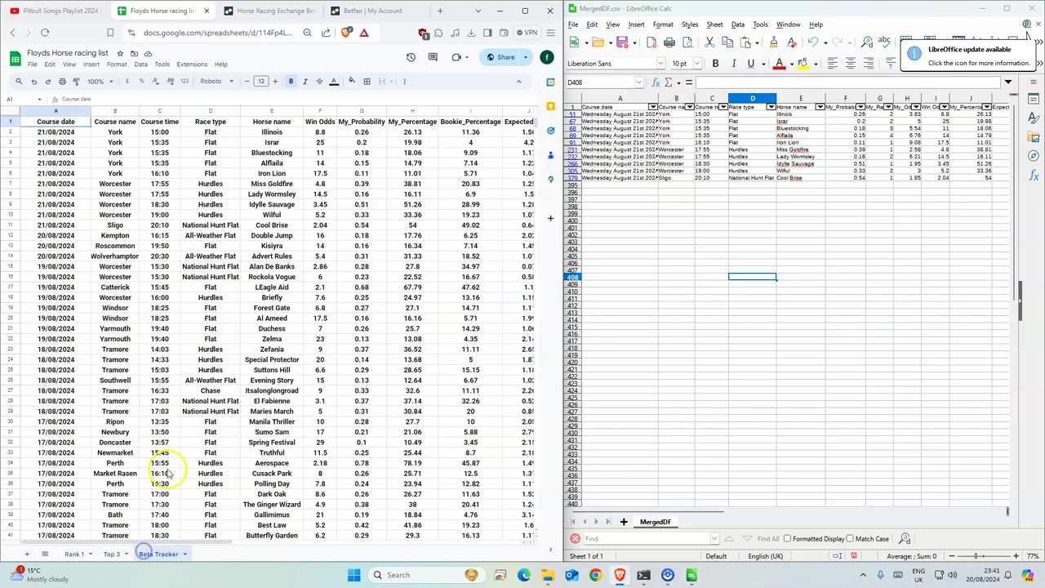
{"action": "left_click", "coordinate": [799, 237]}
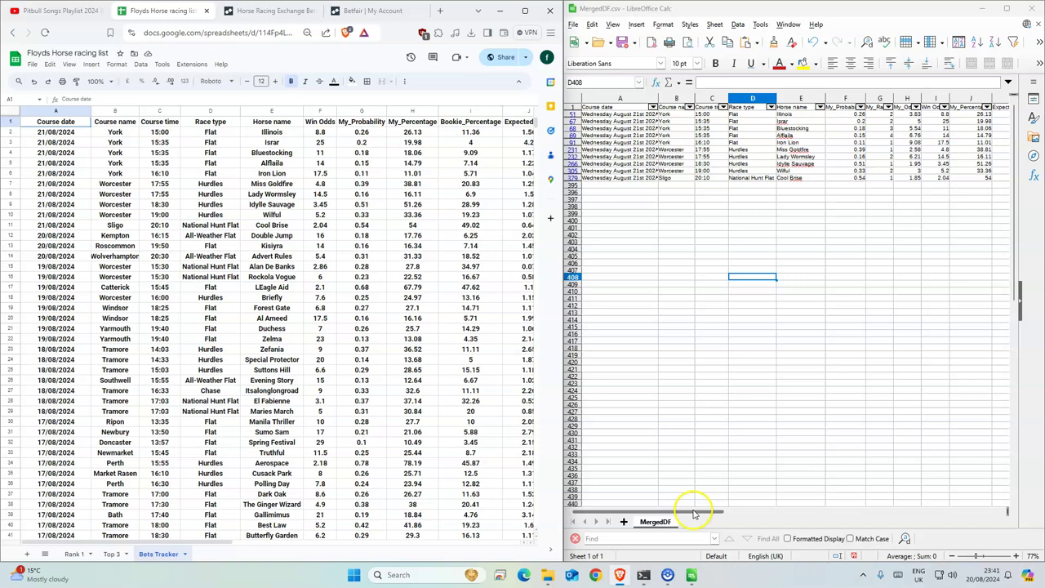
{"action": "left_click_drag", "start_coordinate": [688, 509], "coordinate": [878, 506]}
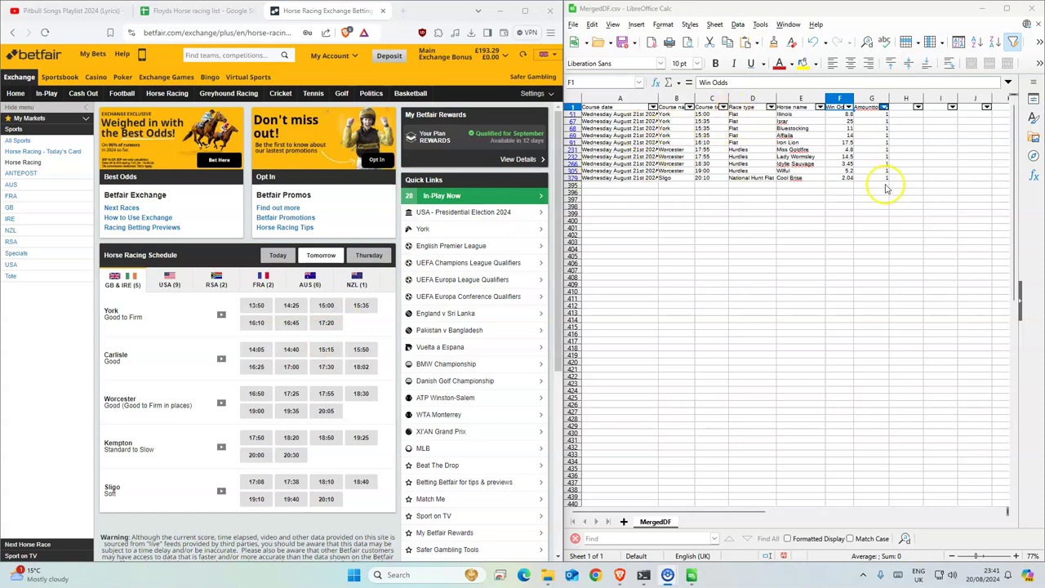
Place a £1.00 back bet on Illinois at odds 9 in York's 15:00 race
{"action": "left_click", "coordinate": [268, 290]}
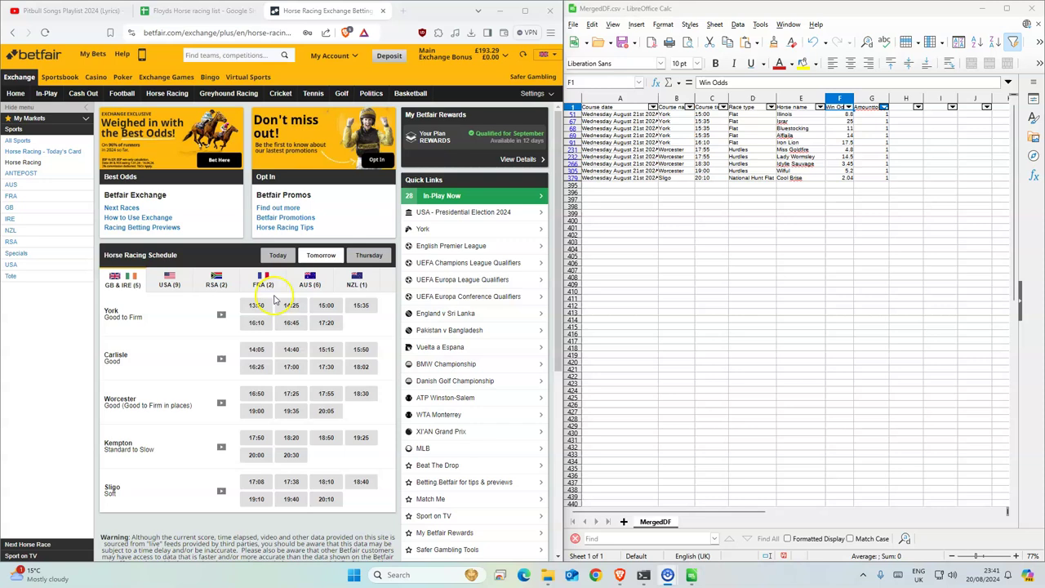
{"action": "left_click", "coordinate": [327, 305]}
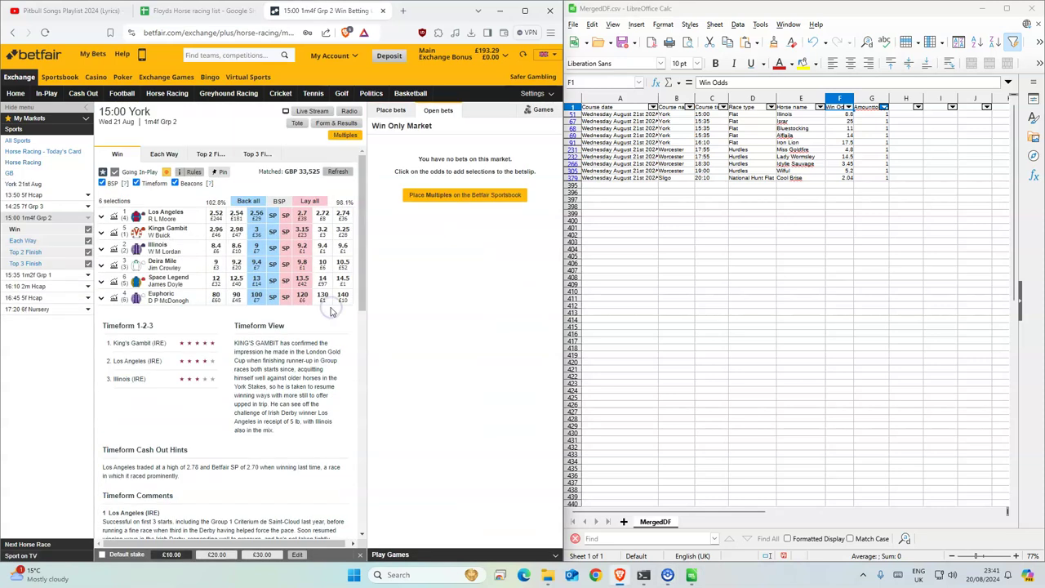
{"action": "left_click", "coordinate": [255, 252]}
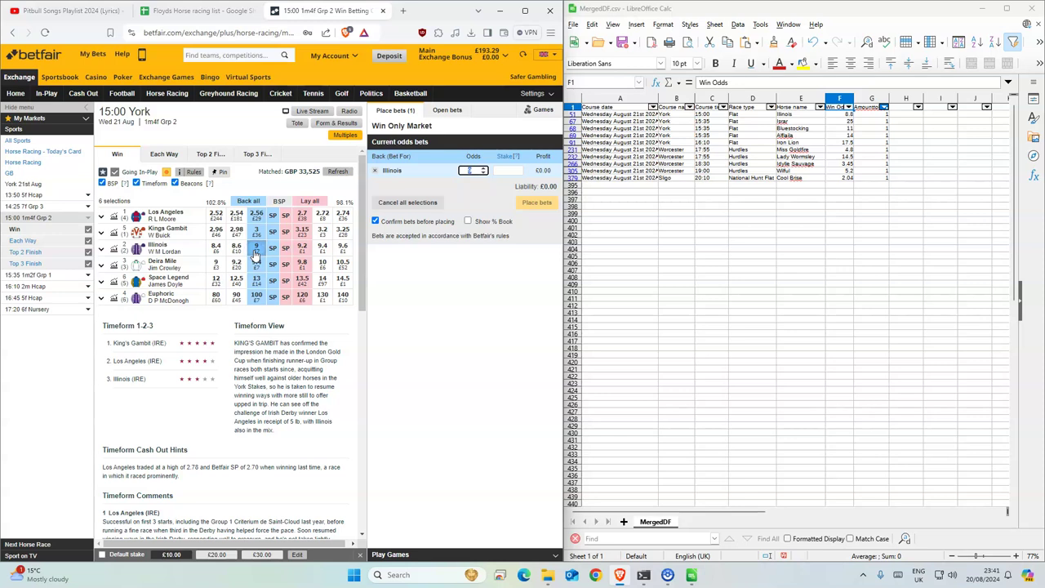
{"action": "left_click", "coordinate": [506, 169]}
{"action": "type", "text": "1"}
{"action": "left_click", "coordinate": [534, 203]}
{"action": "left_click", "coordinate": [532, 213]}
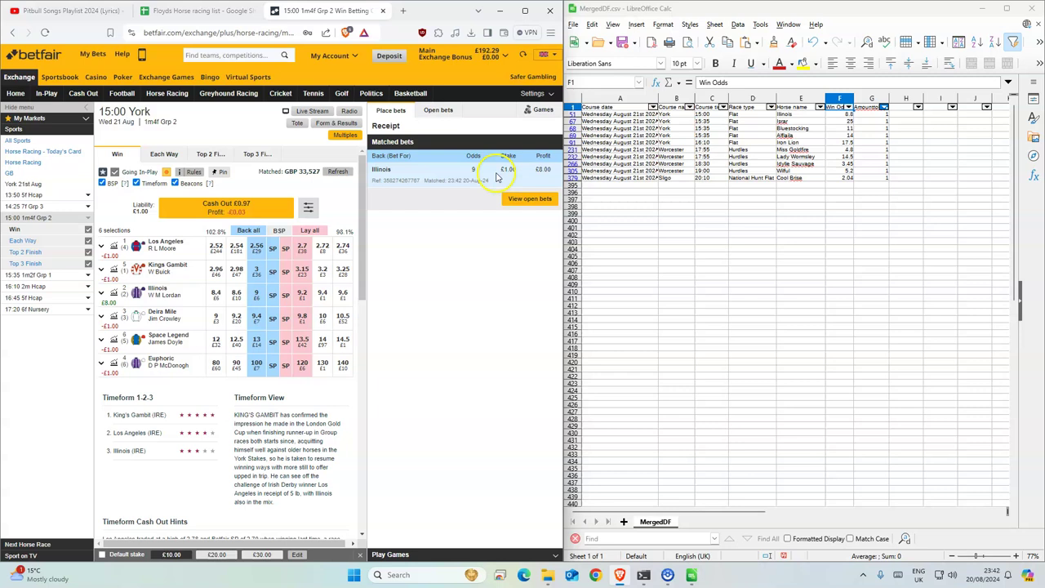
{"action": "left_click", "coordinate": [847, 115]}
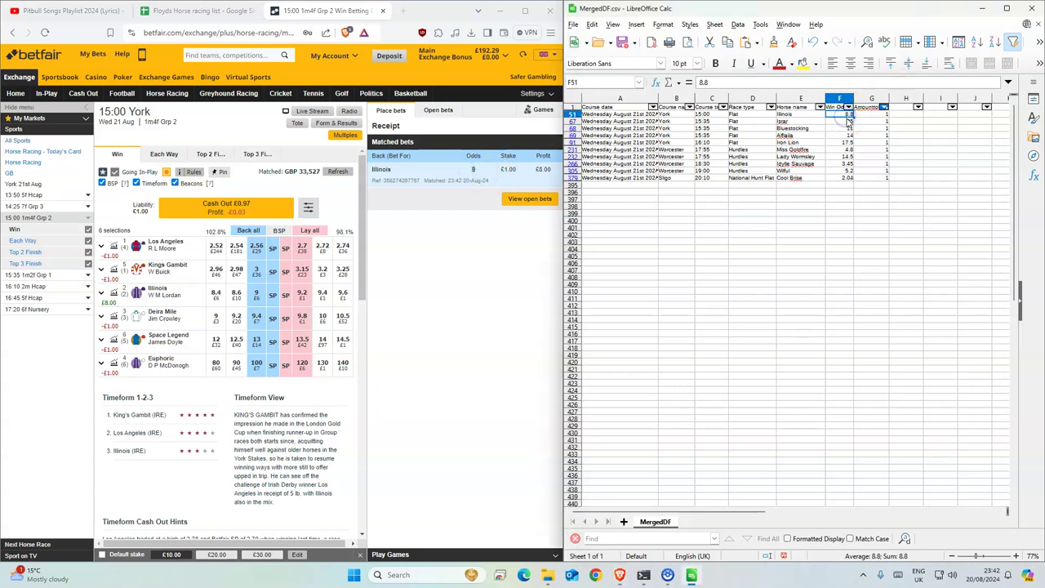
{"action": "left_click_drag", "start_coordinate": [845, 122], "coordinate": [678, 135]}
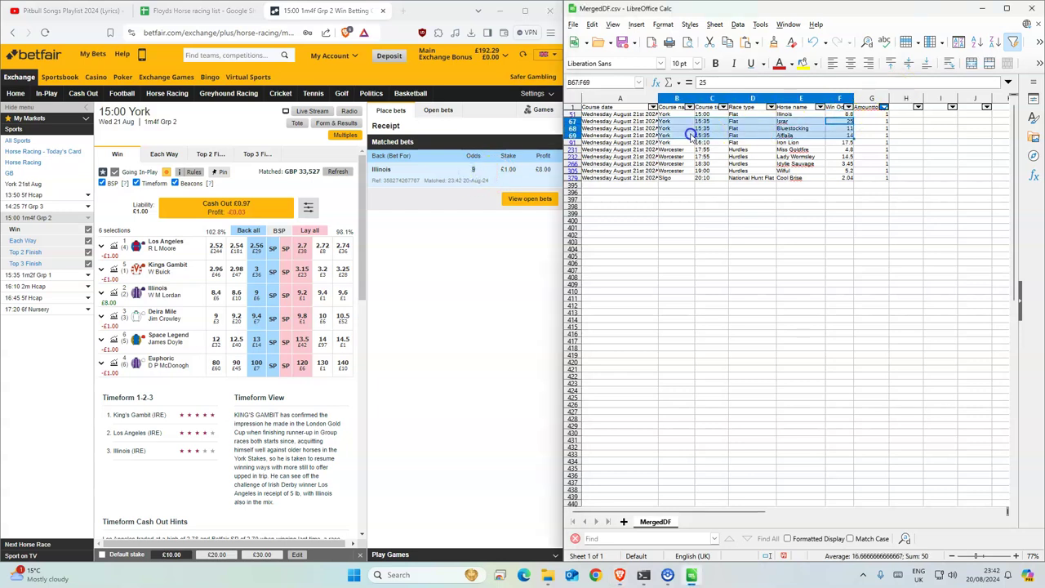
Back Bluestocking at 11, Alfaila at 14 and Israr at 25, £1 each, in York 15:35
{"action": "left_click", "coordinate": [20, 276]}
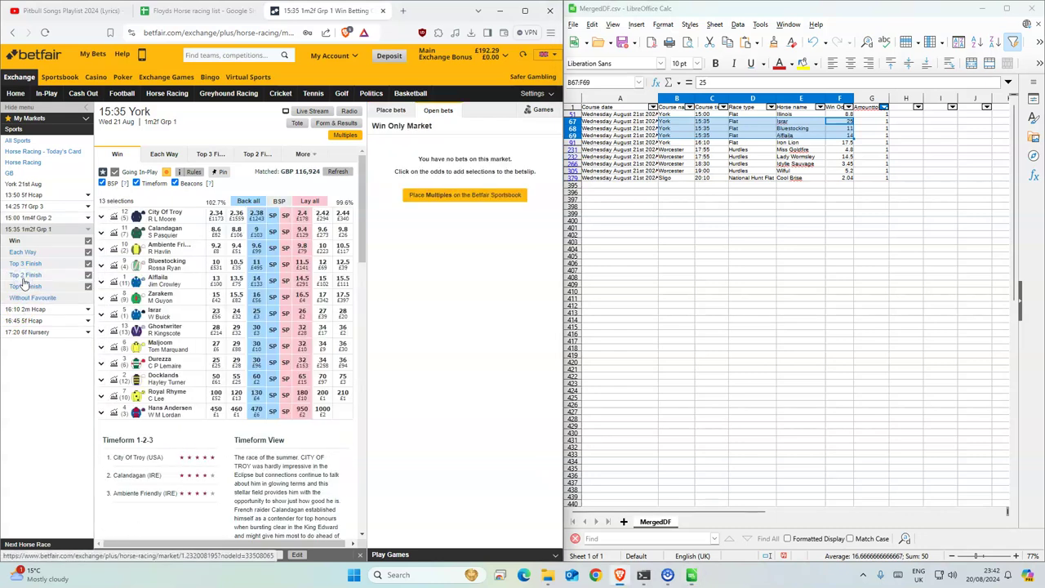
{"action": "left_click", "coordinate": [256, 314]}
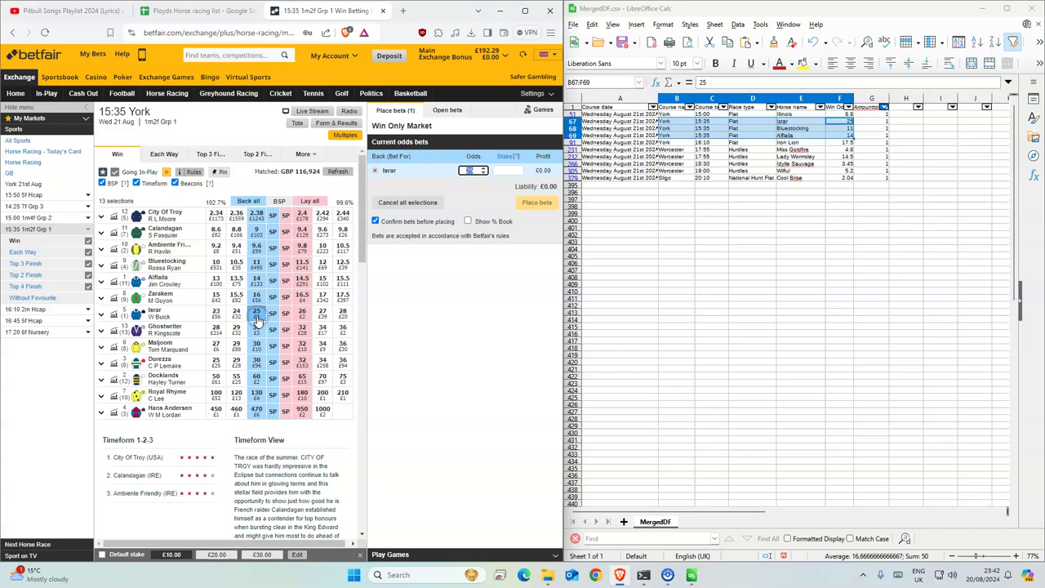
{"action": "left_click", "coordinate": [255, 264]}
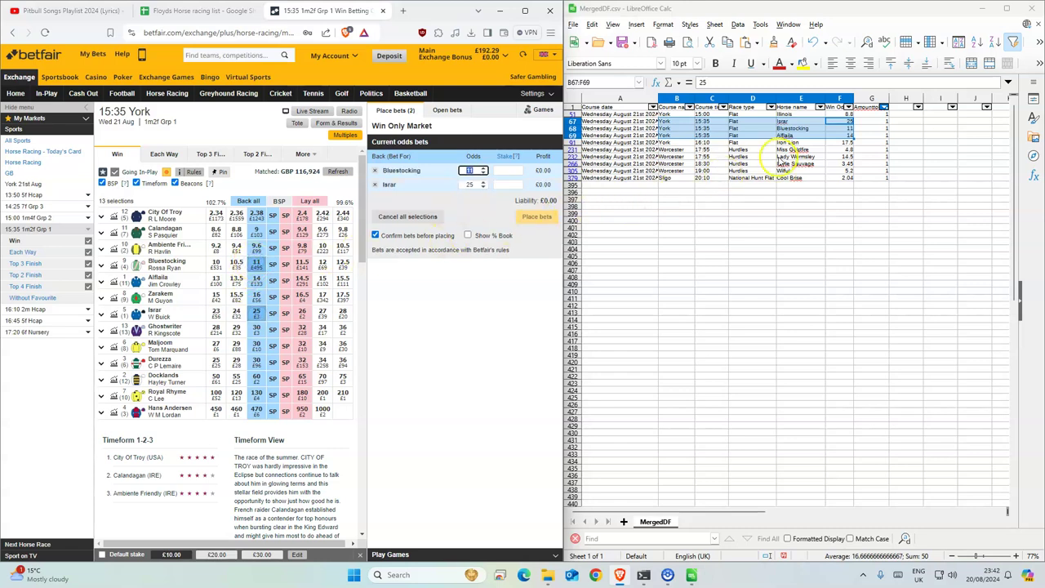
{"action": "left_click", "coordinate": [257, 279]}
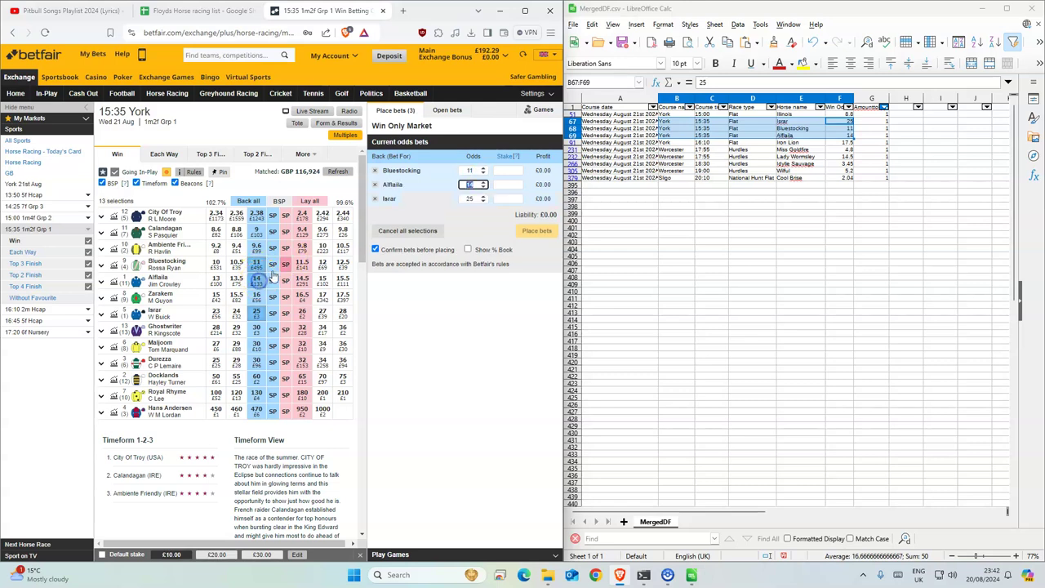
{"action": "type", "text": "1"}
{"action": "left_click", "coordinate": [507, 186]}
{"action": "type", "text": "1"}
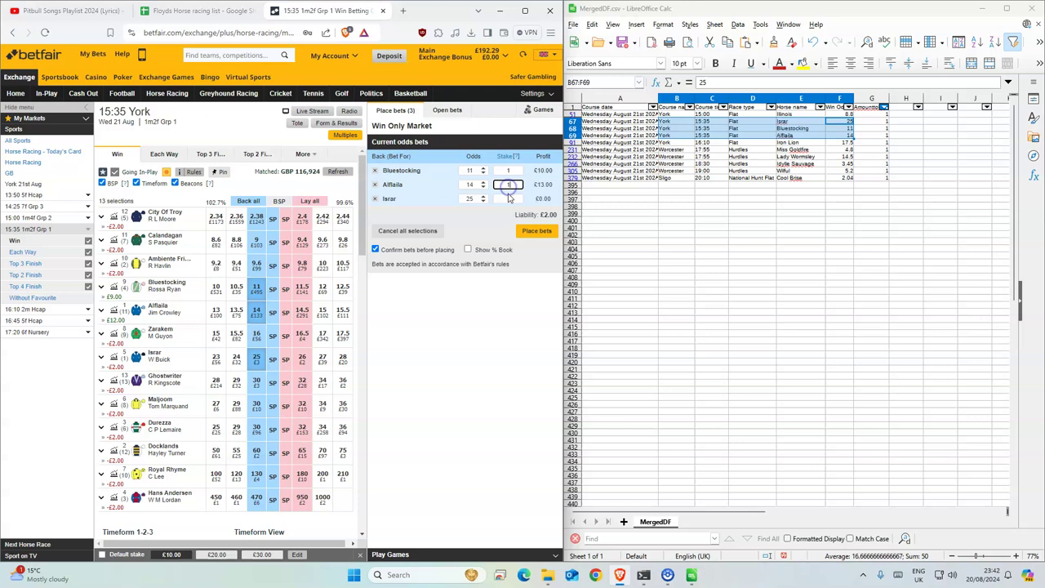
{"action": "left_click", "coordinate": [506, 198]}
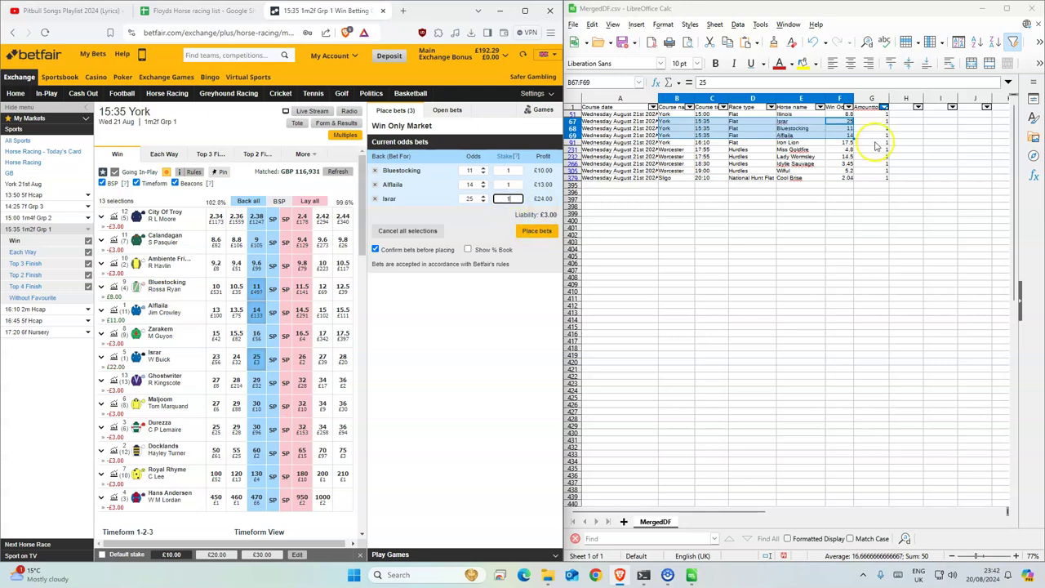
{"action": "left_click", "coordinate": [536, 231]}
{"action": "left_click", "coordinate": [535, 239]}
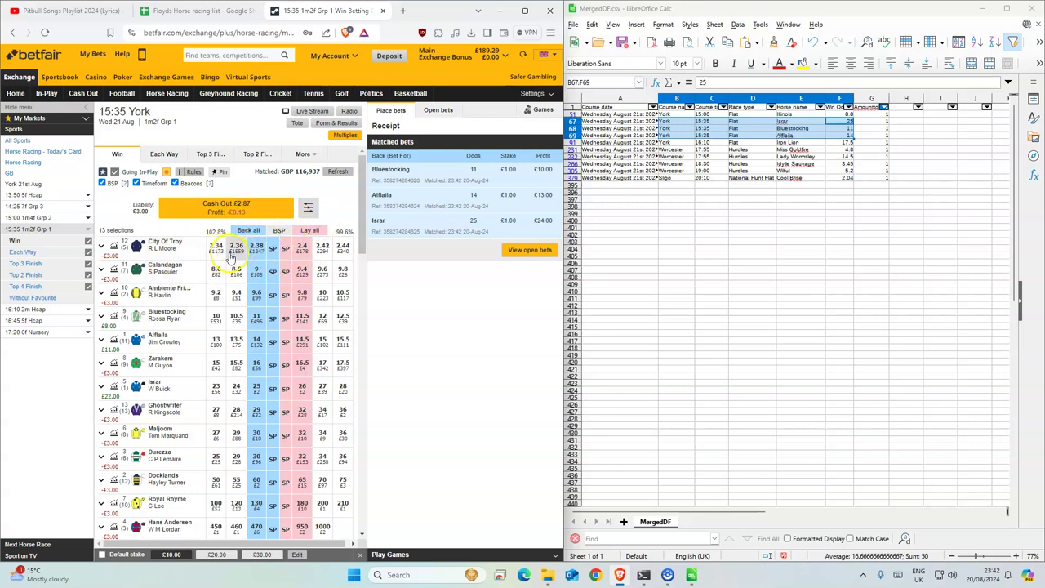
{"action": "scroll", "coordinate": [258, 308], "scroll_direction": "down", "scroll_amount": 3}
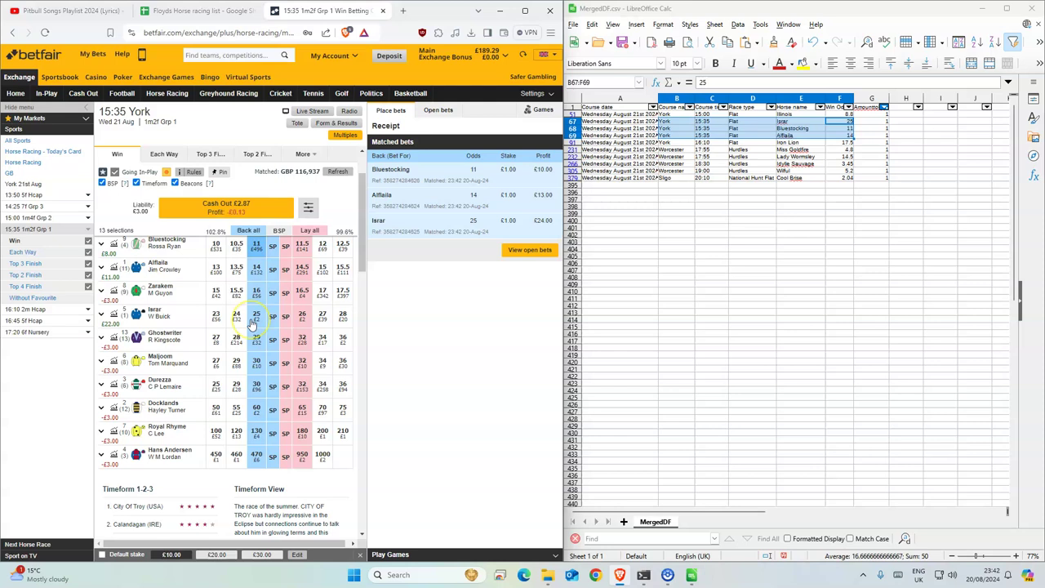
{"action": "scroll", "coordinate": [245, 294], "scroll_direction": "up", "scroll_amount": 3}
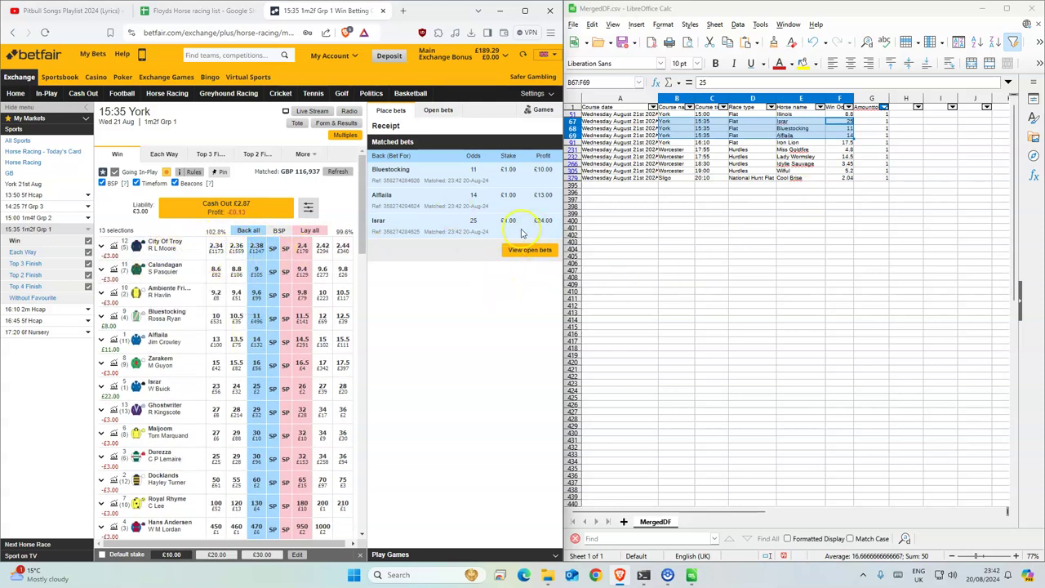
Back Iron Lion for £1.00 at 18.5 in York's 16:10 race, then return to Horse Racing
{"action": "left_click", "coordinate": [669, 142]}
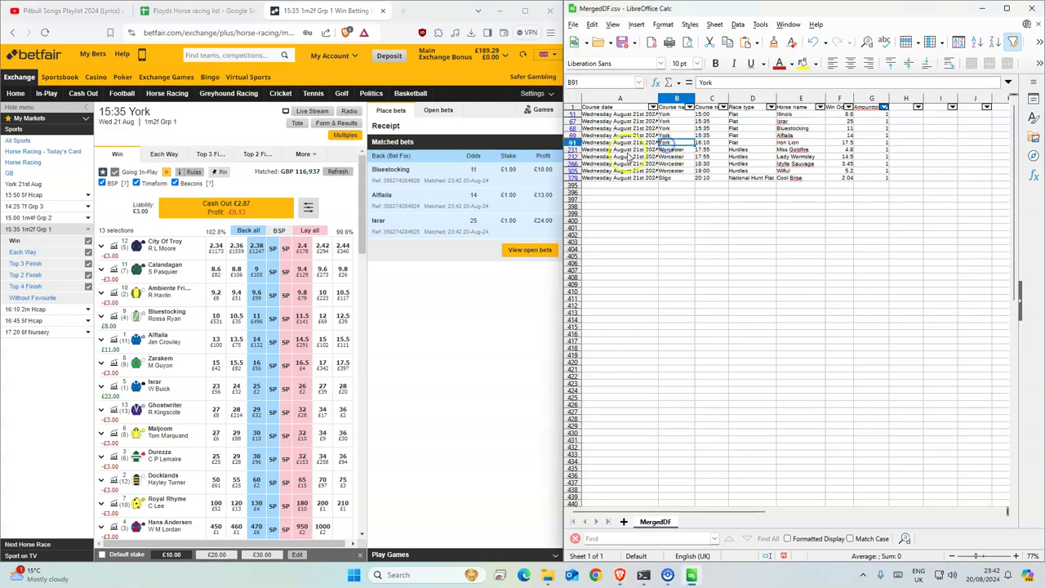
{"action": "left_click", "coordinate": [31, 309]}
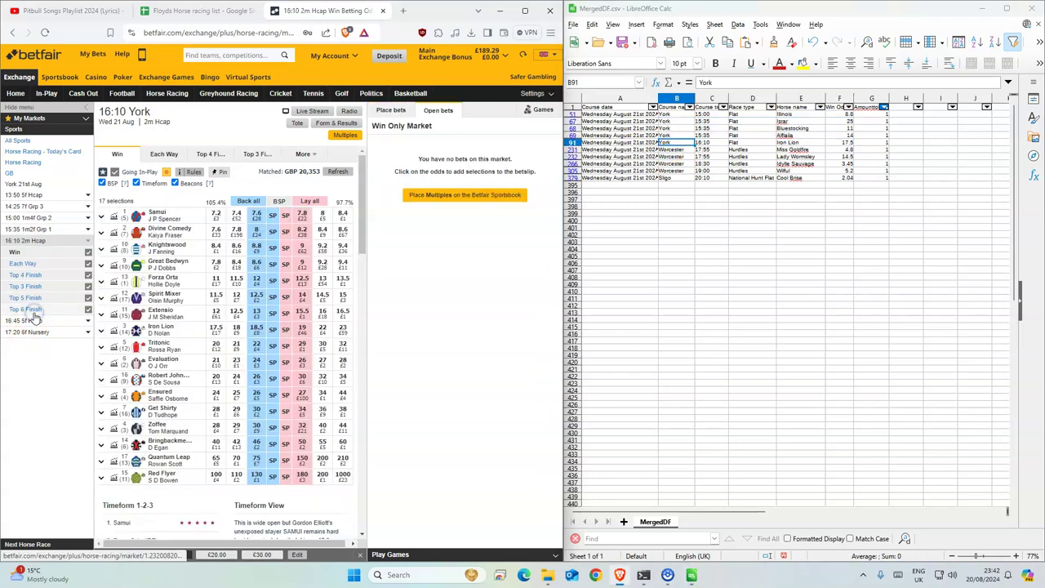
{"action": "left_click", "coordinate": [790, 142]}
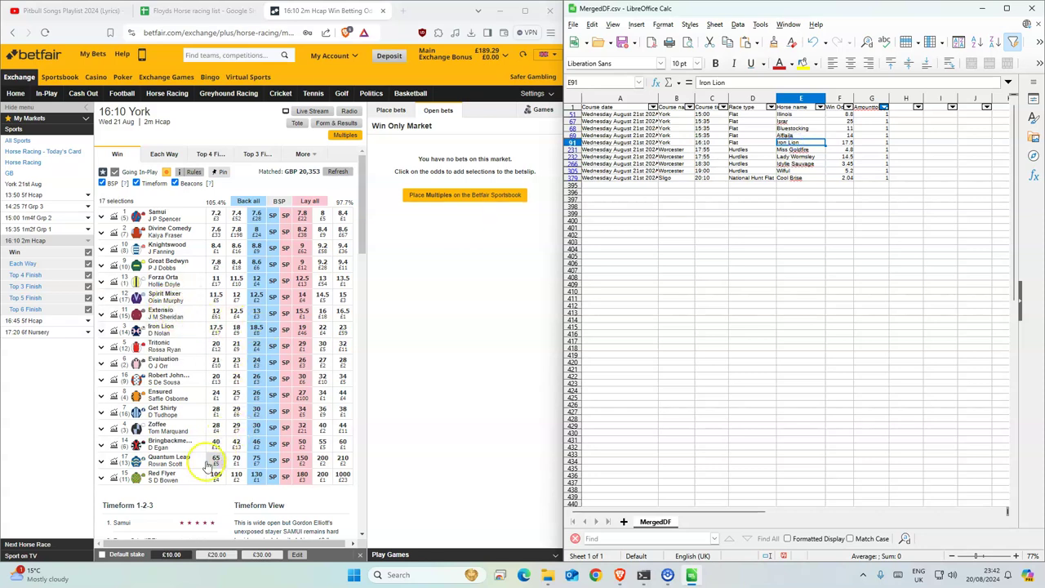
{"action": "left_click", "coordinate": [258, 332]}
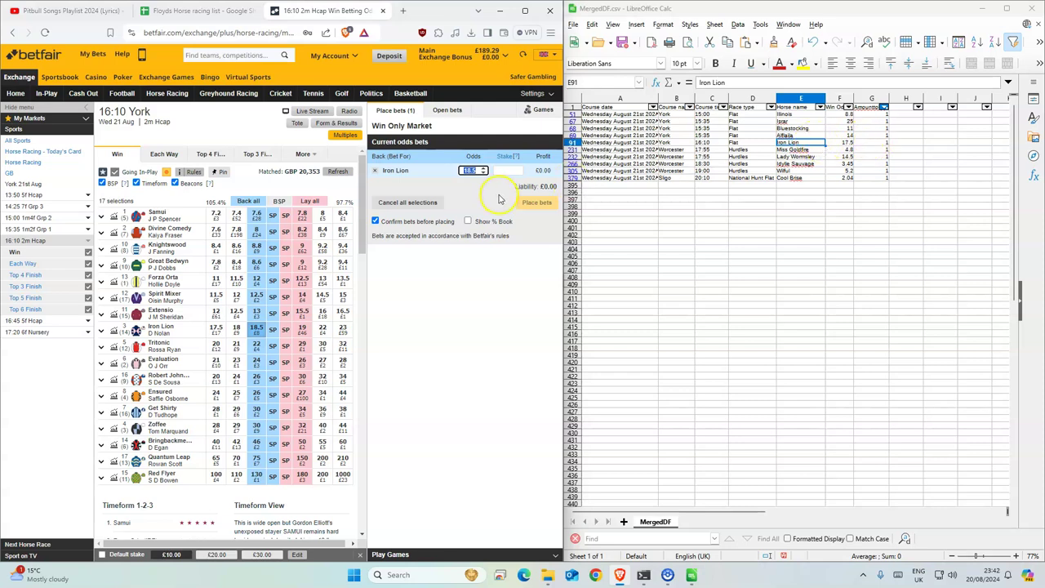
{"action": "type", "text": "1"}
{"action": "left_click", "coordinate": [537, 202]}
{"action": "left_click", "coordinate": [533, 209]}
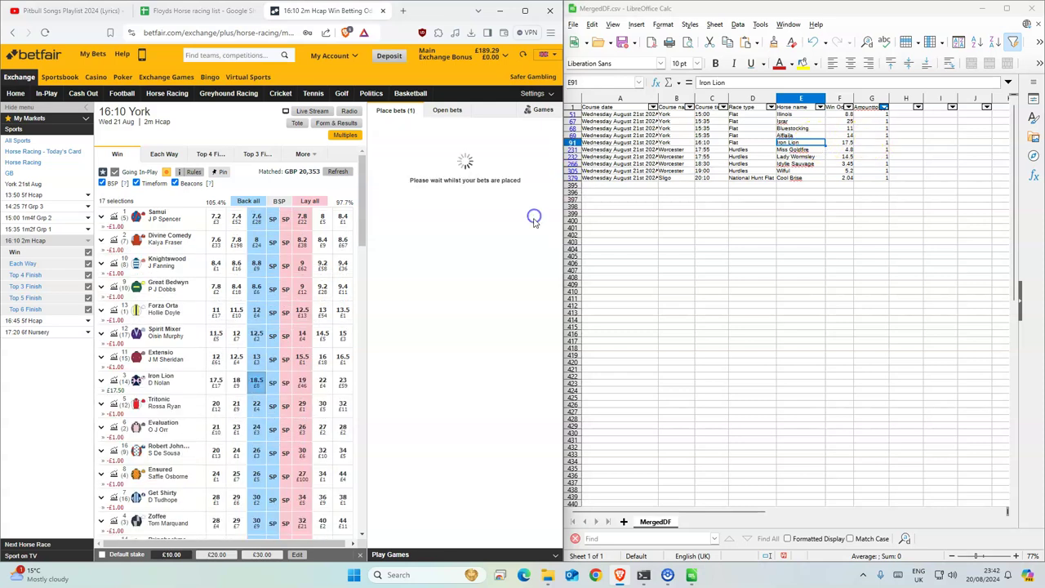
{"action": "left_click", "coordinate": [796, 156]}
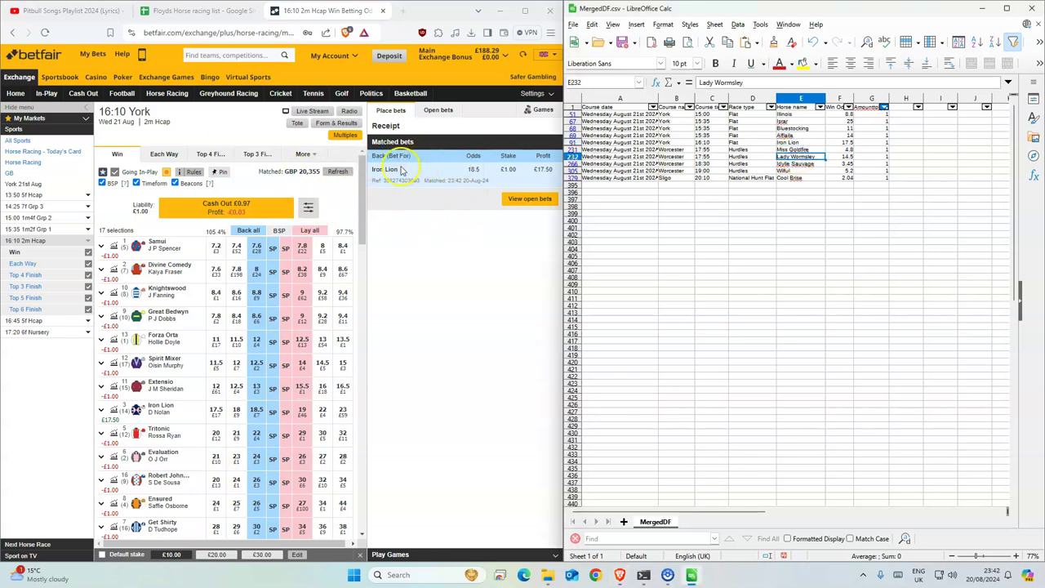
{"action": "left_click", "coordinate": [166, 93]}
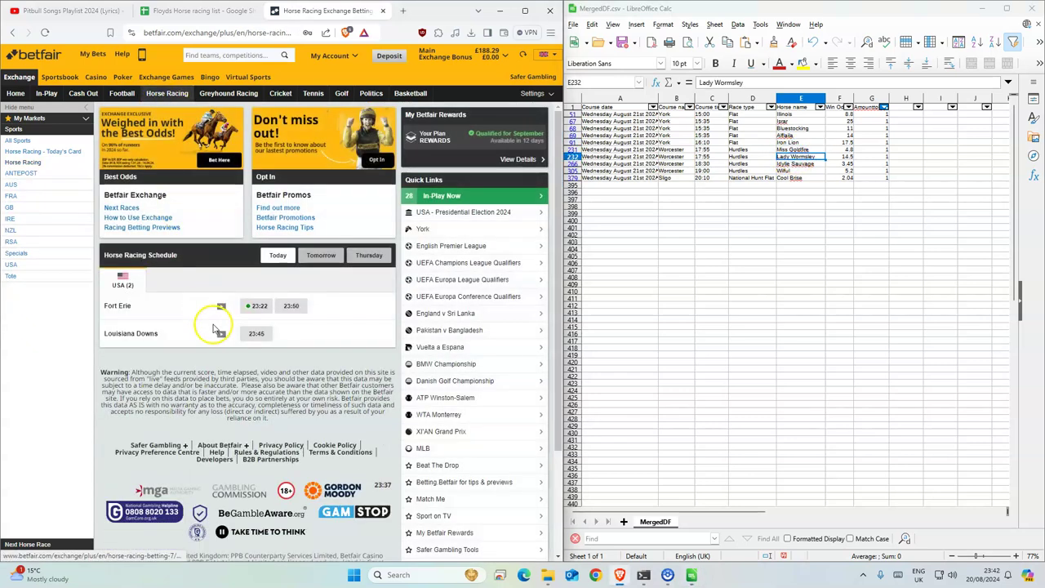
In tomorrow's 17:55 Worcester race, back Miss Goldfire (4.9) and Lady Wormsley (16.99) for £1 each
{"action": "left_click", "coordinate": [318, 257]}
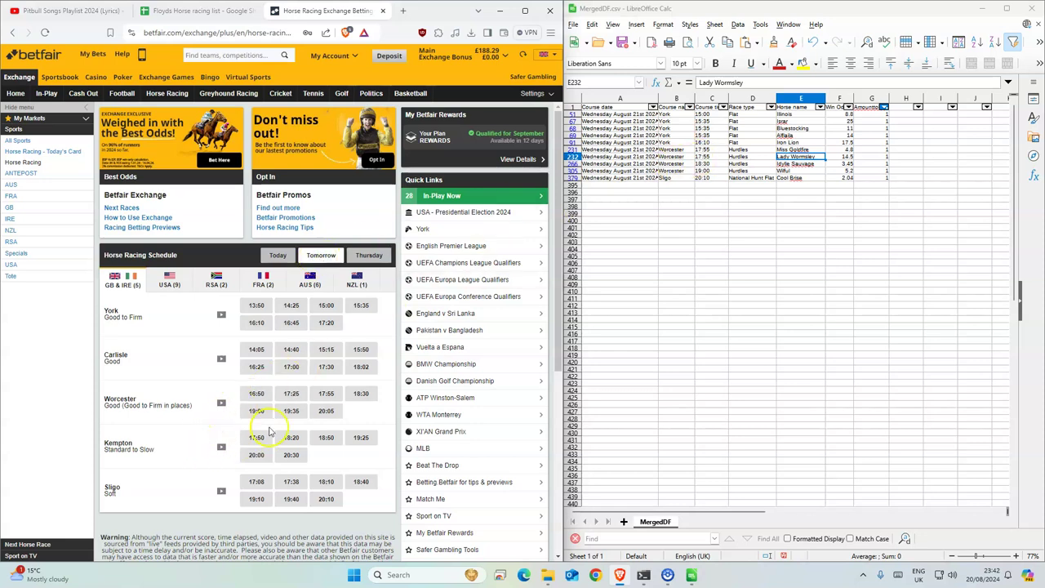
{"action": "left_click", "coordinate": [326, 393]}
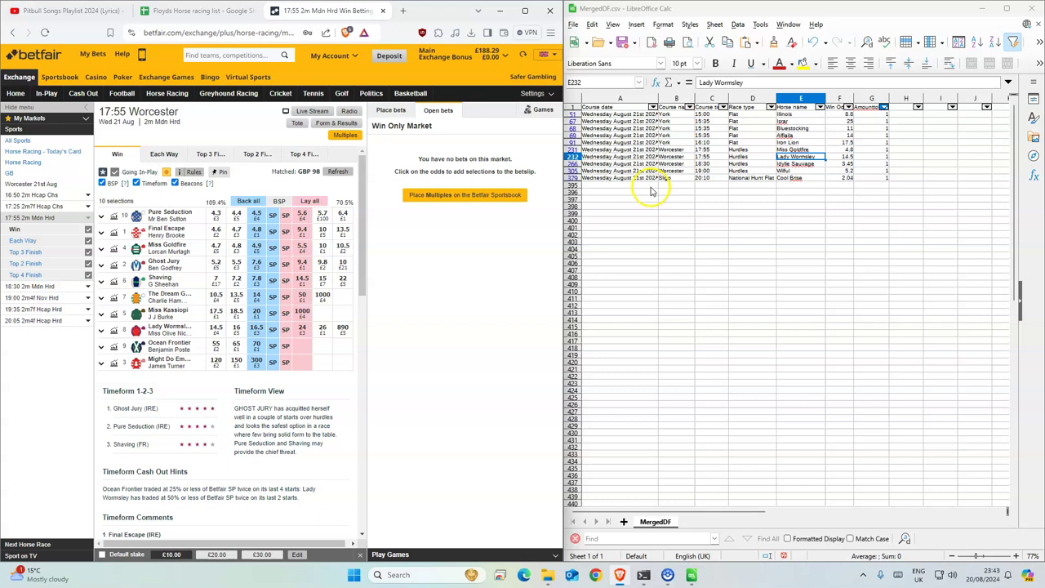
{"action": "left_click_drag", "start_coordinate": [802, 150], "coordinate": [783, 159]}
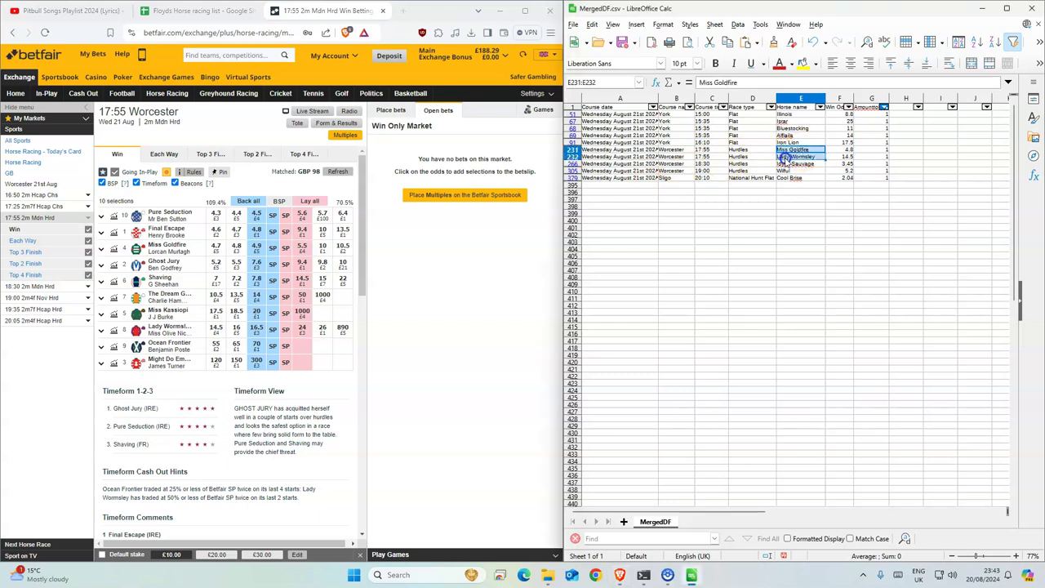
{"action": "left_click", "coordinate": [256, 248]}
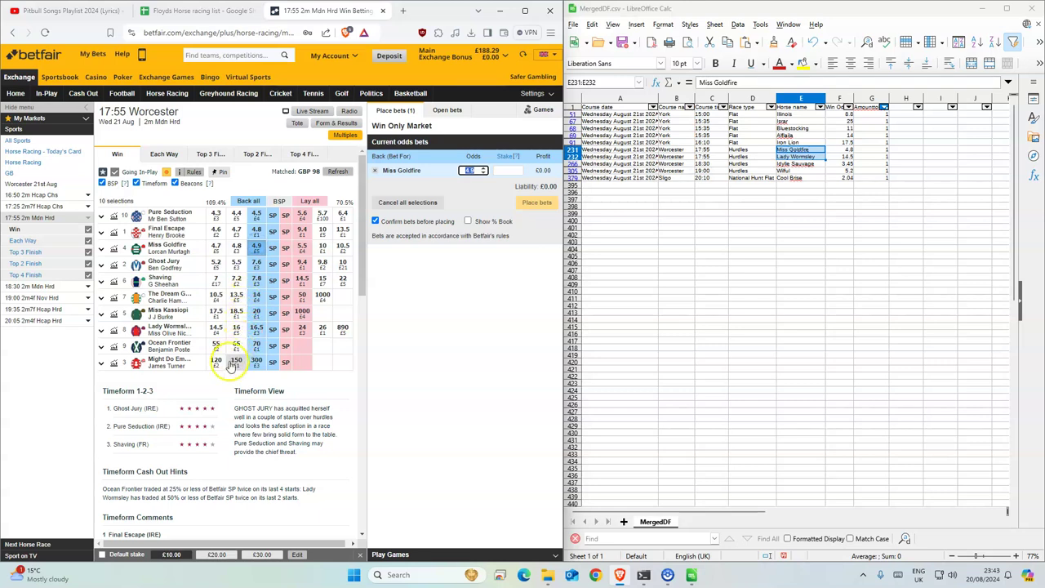
{"action": "left_click", "coordinate": [256, 330]}
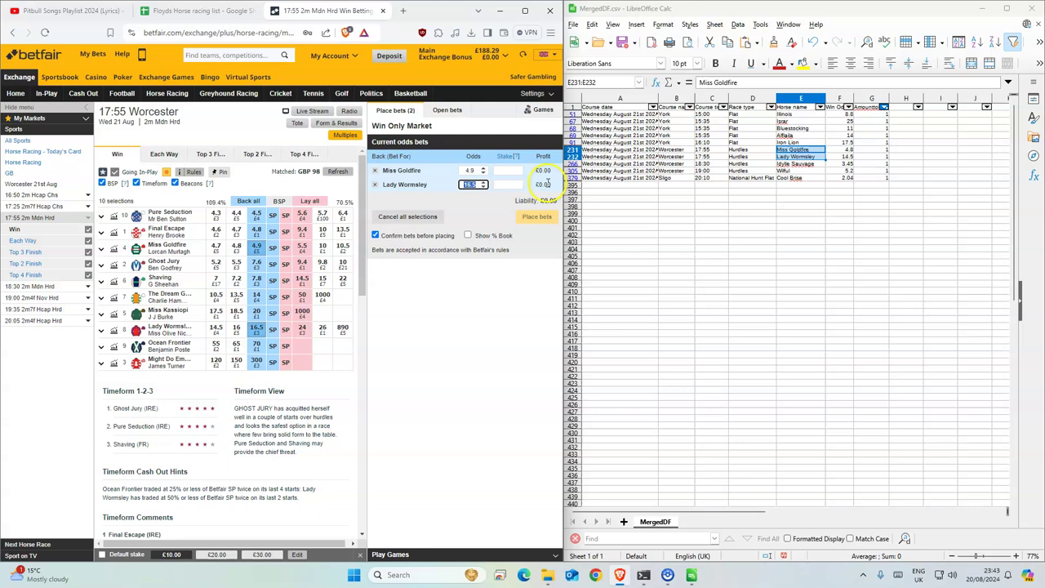
{"action": "left_click", "coordinate": [481, 167]}
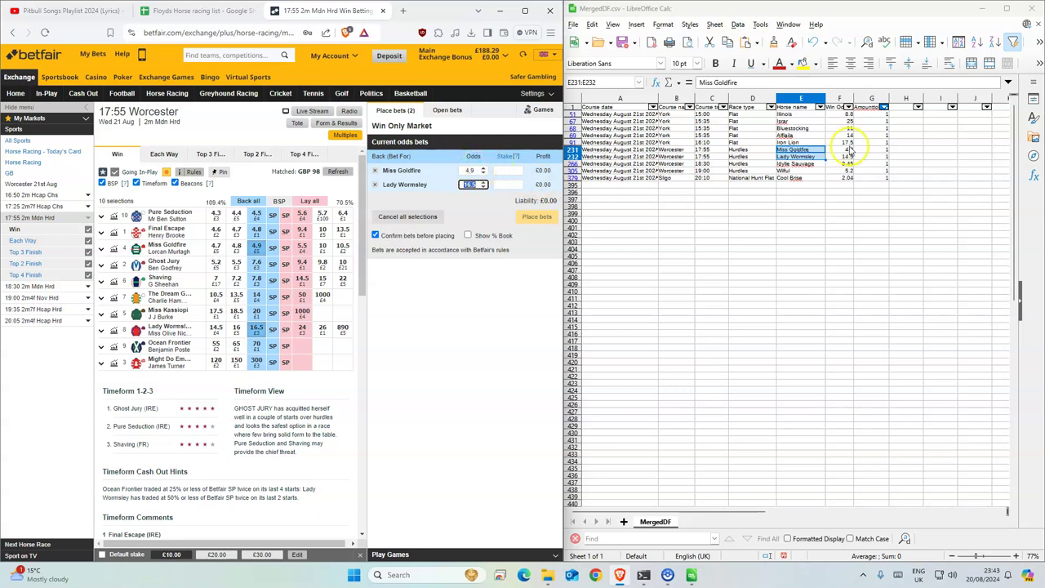
{"action": "type", "text": "1"}
{"action": "key", "text": "Tab"}
{"action": "type", "text": "1"}
{"action": "left_click", "coordinate": [543, 216]}
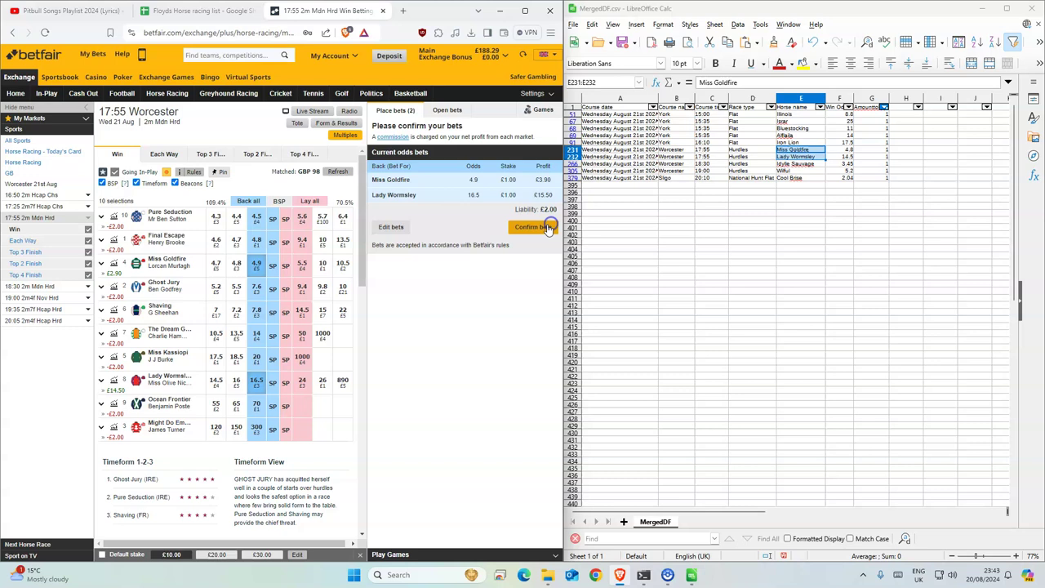
{"action": "left_click", "coordinate": [548, 224]}
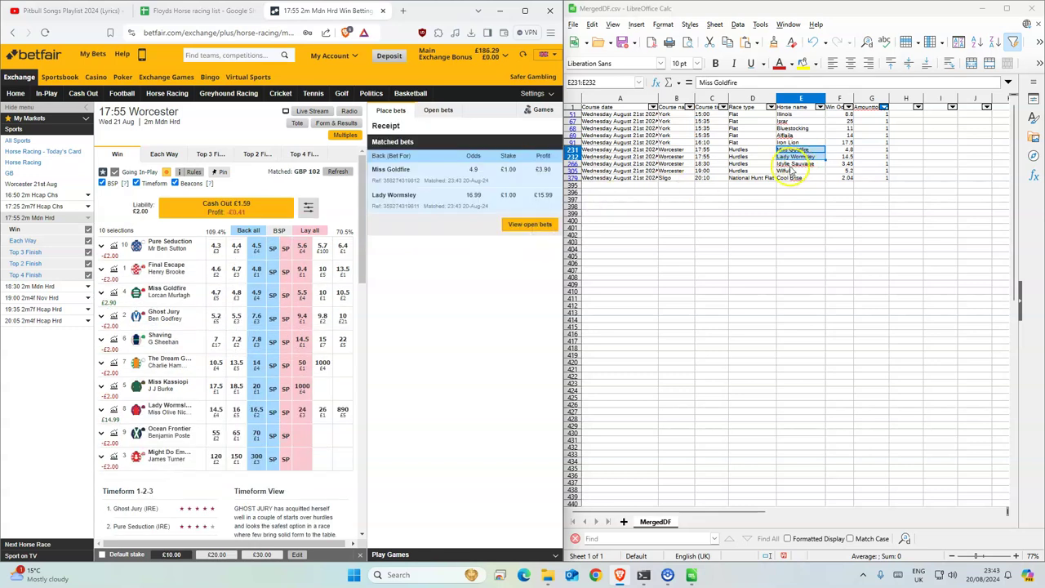
{"action": "left_click", "coordinate": [789, 164]}
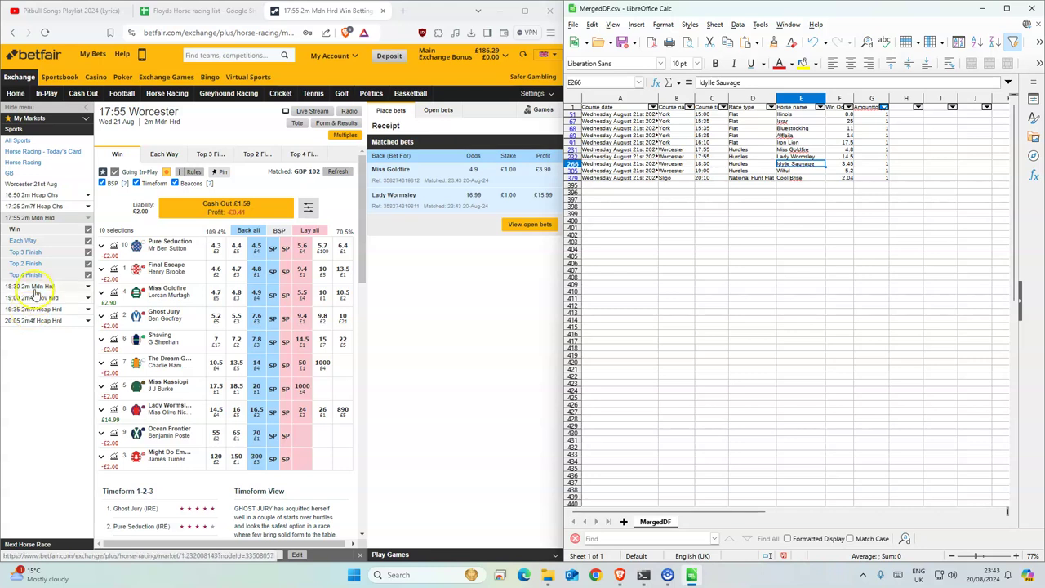
Back Idylle Sauvage for £1 at 3.55 in Worcester's 18:30 race
{"action": "left_click", "coordinate": [36, 287]}
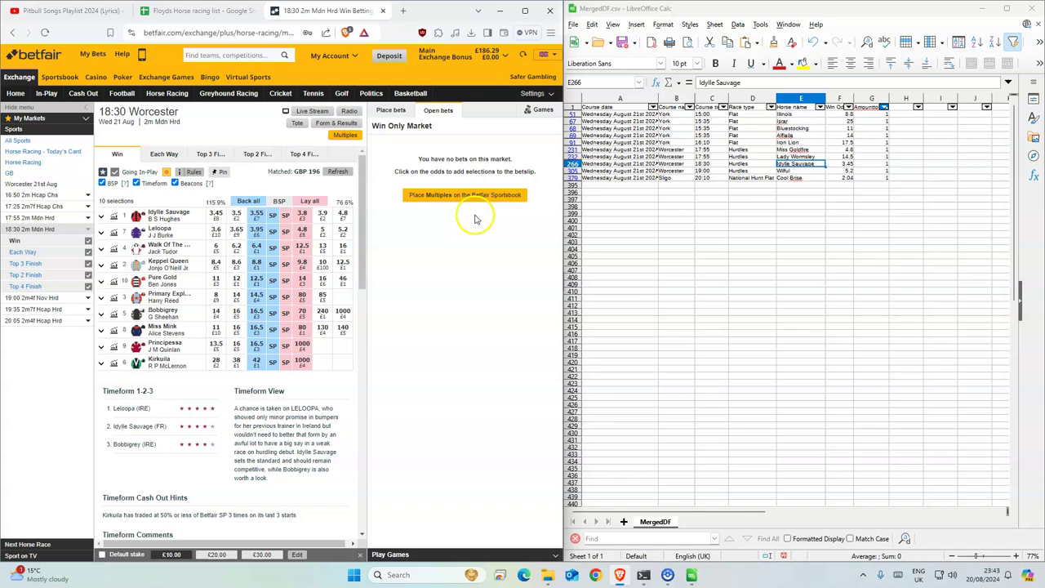
{"action": "left_click", "coordinate": [256, 215]}
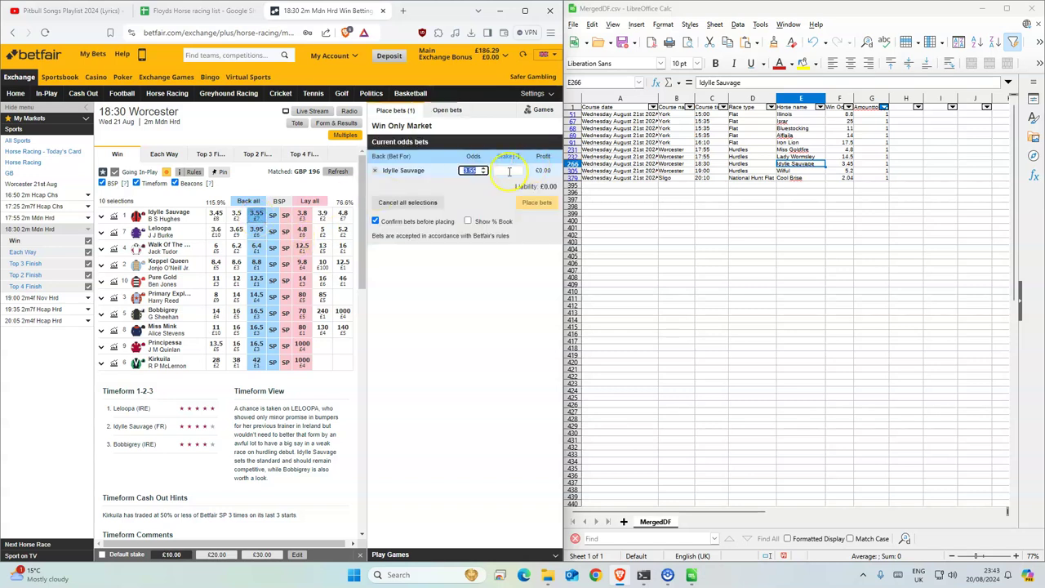
{"action": "key", "text": "Tab"}
{"action": "type", "text": "1"}
{"action": "left_click", "coordinate": [537, 204]}
{"action": "left_click", "coordinate": [534, 205]}
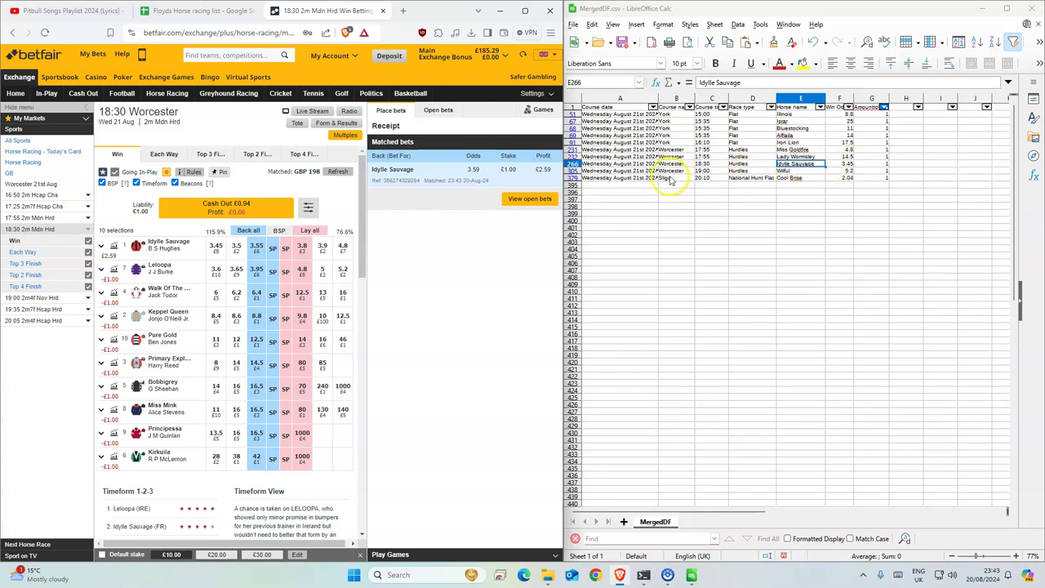
Back Wilful for £1.00 at 5.7 in Worcester's 19:00 race
{"action": "left_click", "coordinate": [41, 297]}
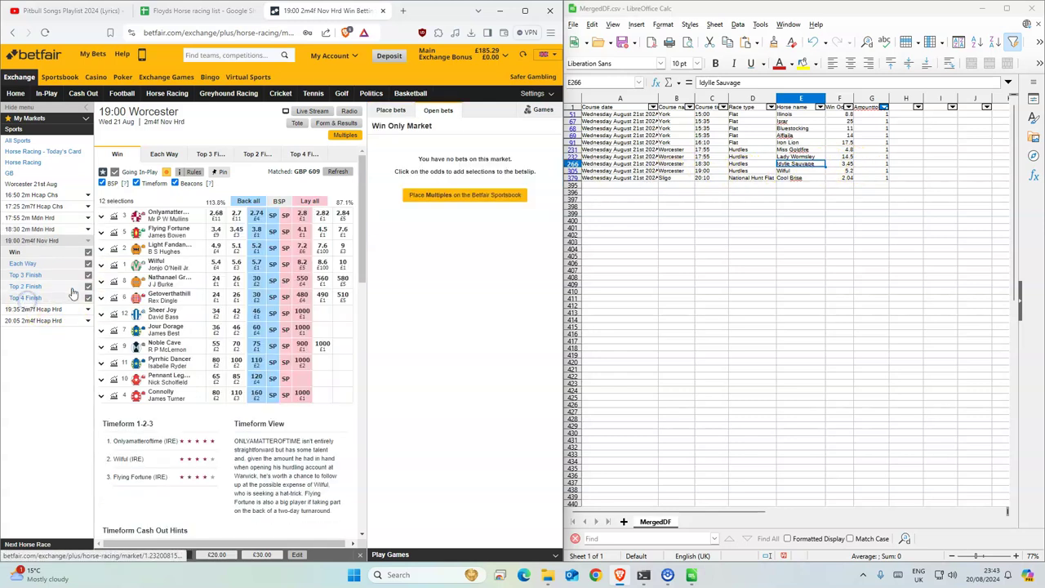
{"action": "left_click", "coordinate": [787, 170]}
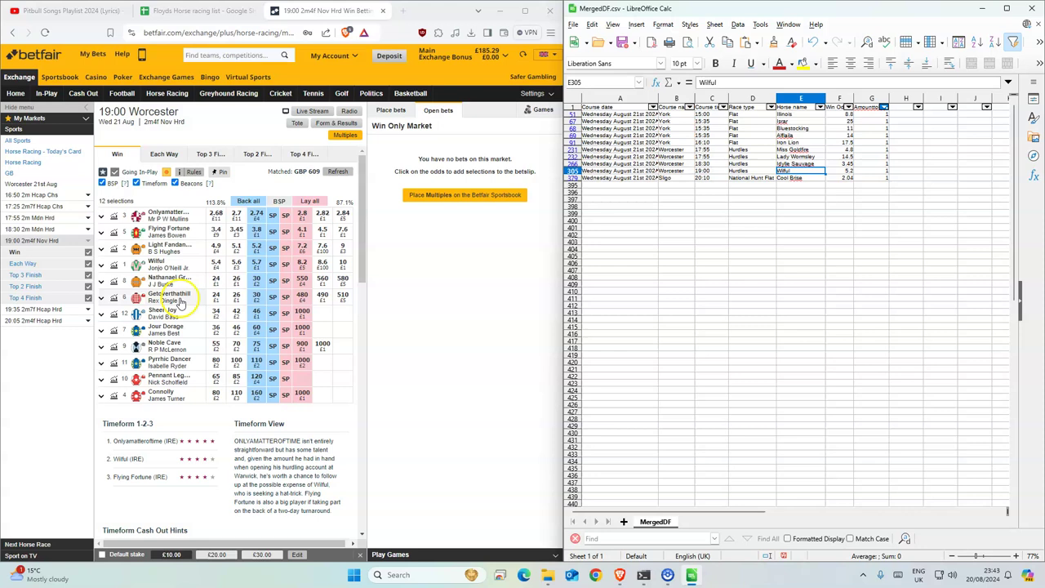
{"action": "left_click", "coordinate": [255, 264]}
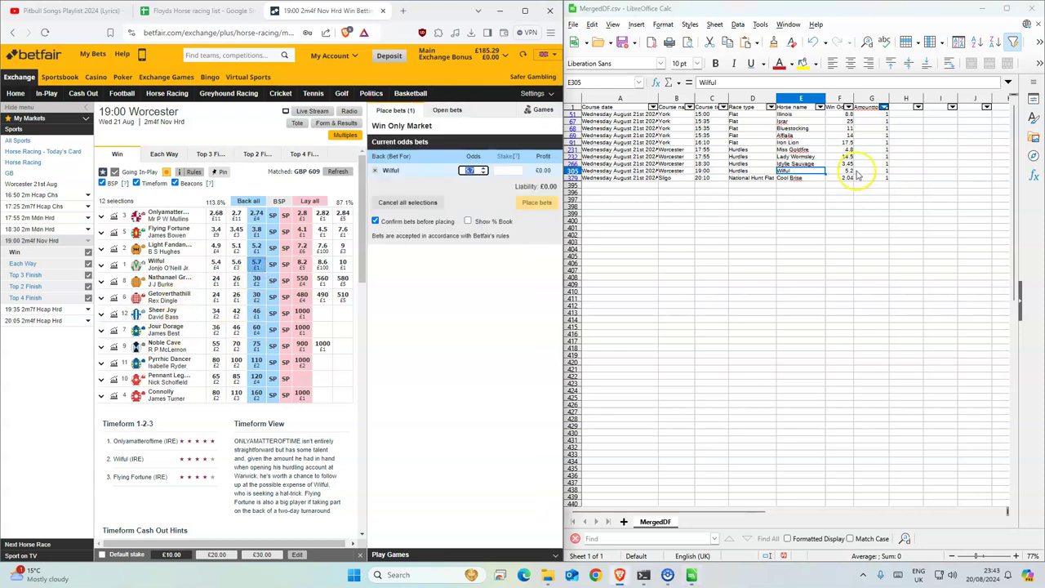
{"action": "left_click", "coordinate": [536, 202]}
{"action": "left_click", "coordinate": [541, 209]}
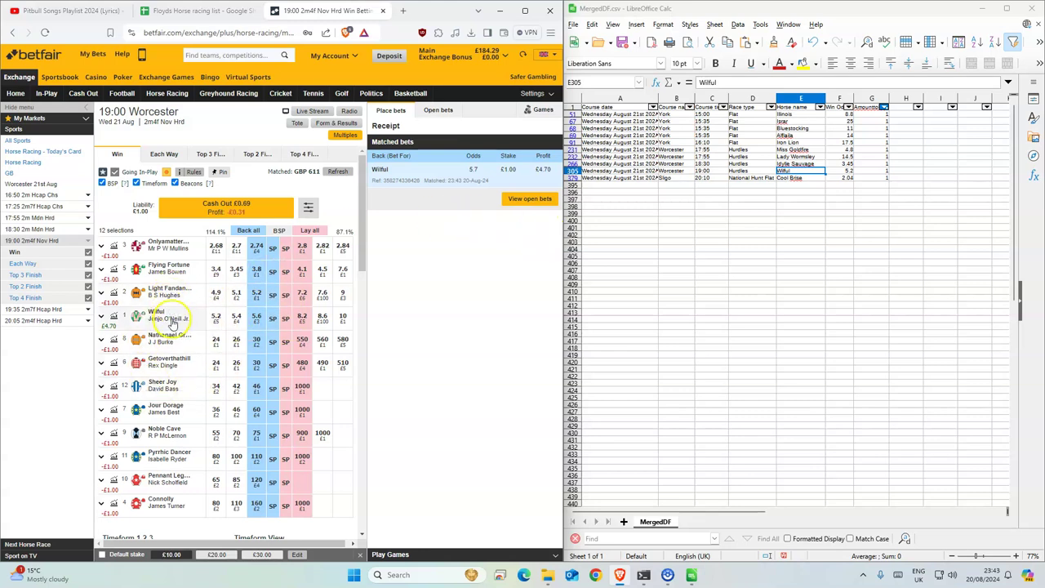
{"action": "left_click", "coordinate": [796, 178]}
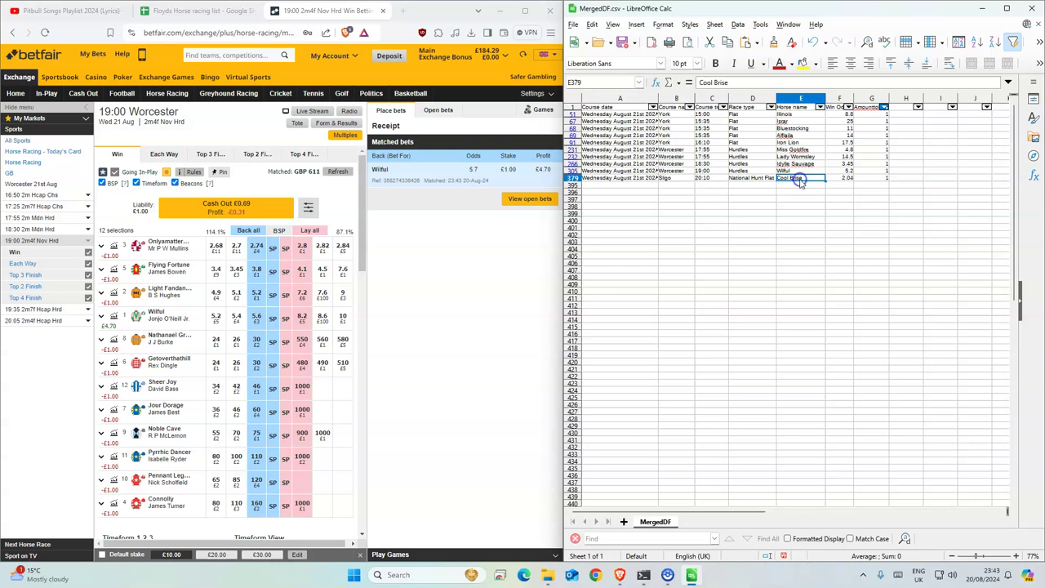
From tomorrow's schedule, back Cool Brise for £1.00 at 2.12 in Sligo's 20:10 race
{"action": "left_click", "coordinate": [168, 93]}
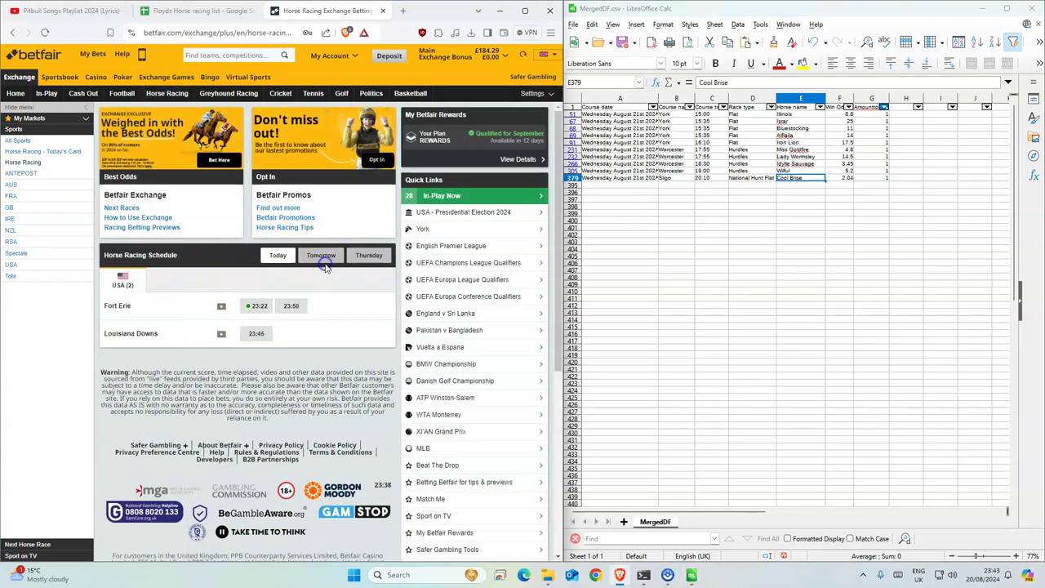
{"action": "left_click", "coordinate": [322, 255]}
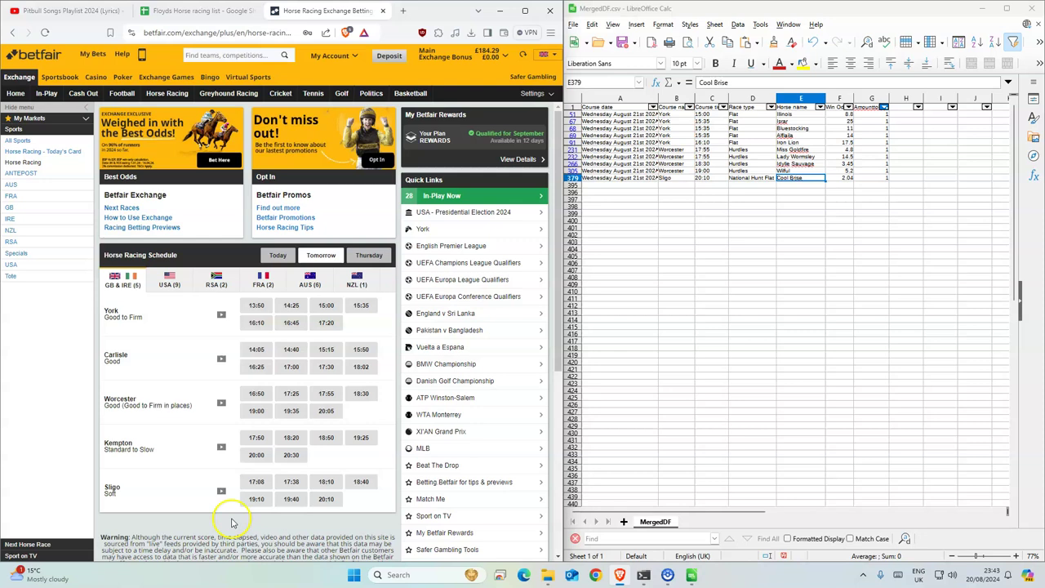
{"action": "left_click", "coordinate": [327, 498]}
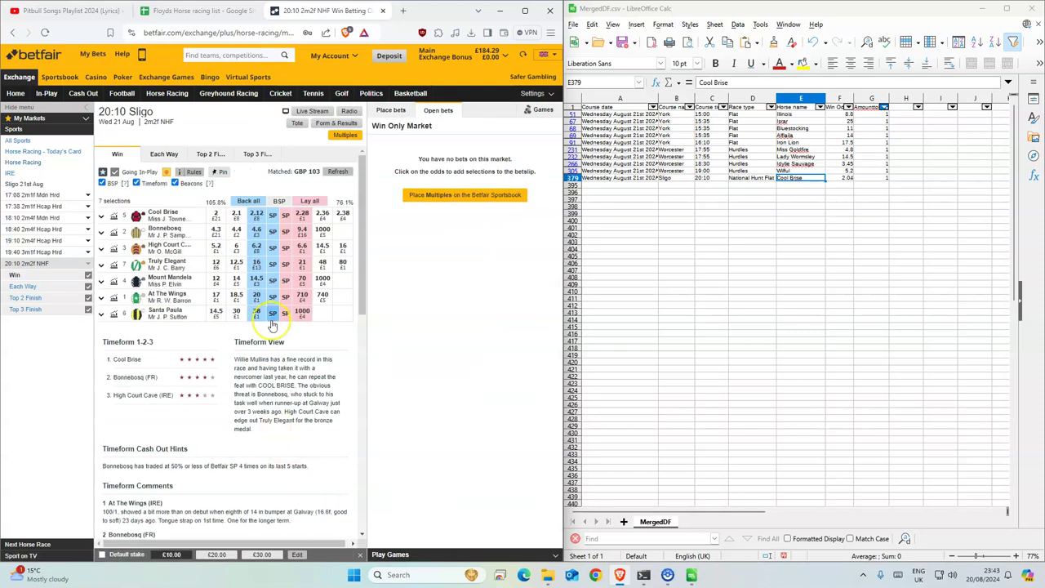
{"action": "left_click", "coordinate": [256, 214]}
{"action": "left_click", "coordinate": [509, 170]}
{"action": "type", "text": "1"}
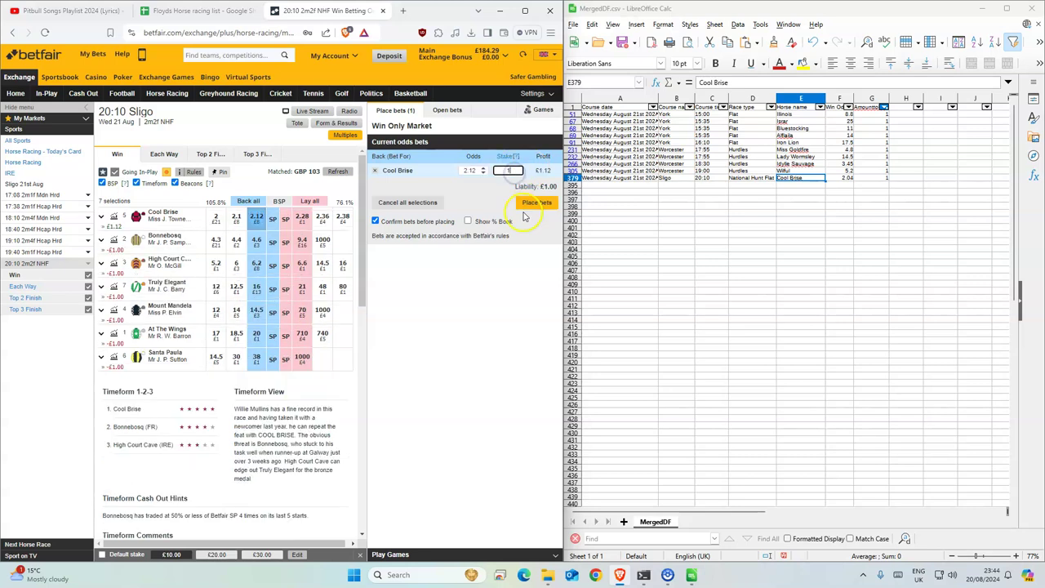
{"action": "left_click", "coordinate": [536, 202]}
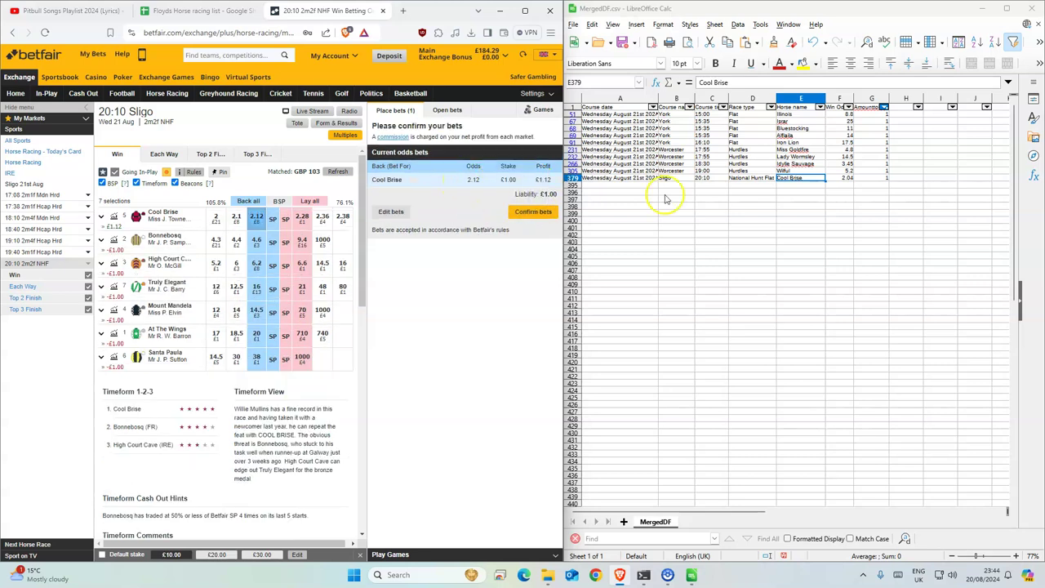
{"action": "left_click", "coordinate": [531, 212]}
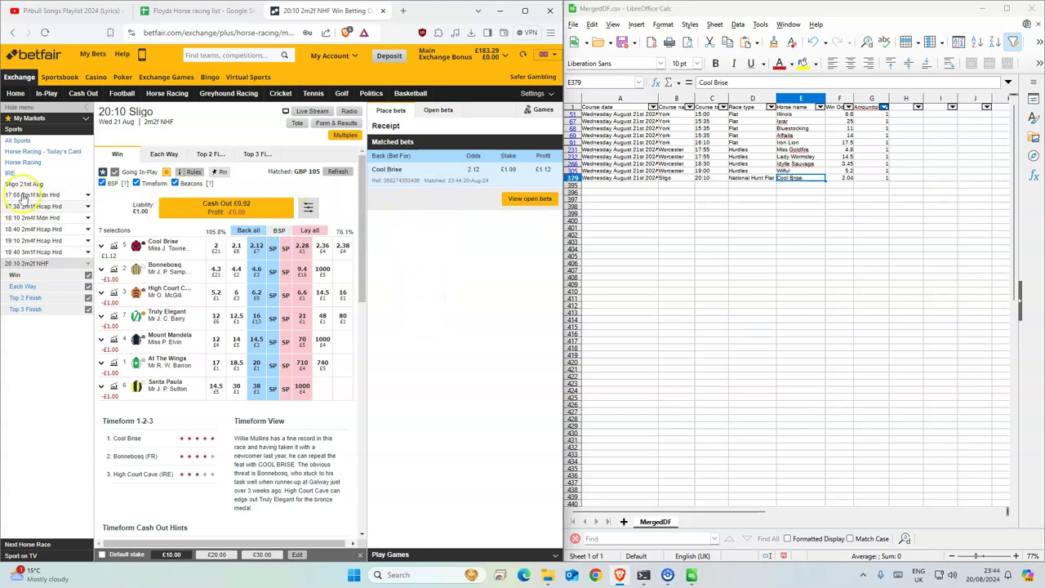
Clear the Amount column filter and filter Course name to York, showing 21 of 393 records
{"action": "left_click", "coordinate": [884, 106]}
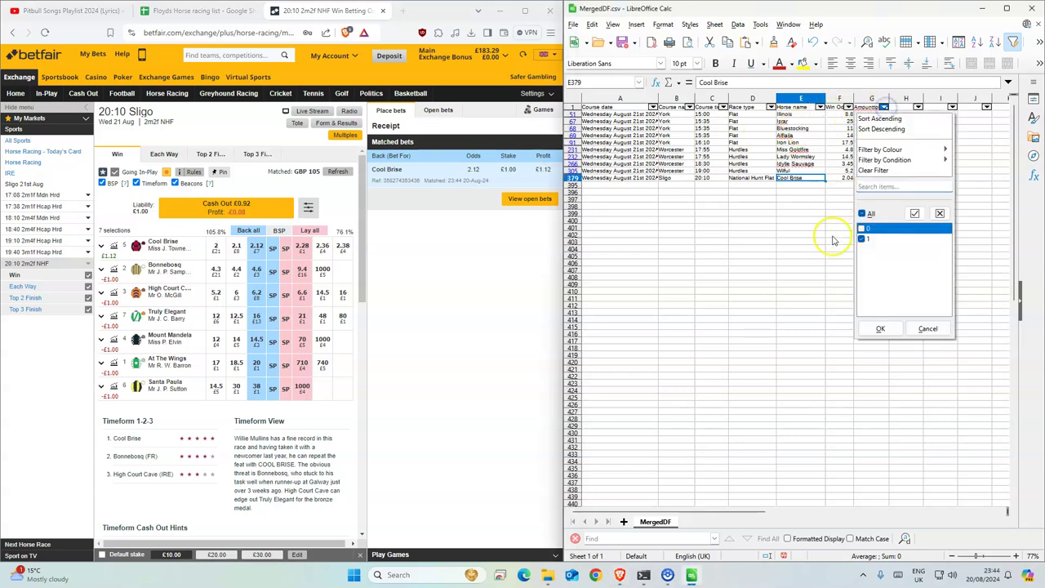
{"action": "left_click", "coordinate": [863, 212]}
{"action": "left_click", "coordinate": [880, 328]}
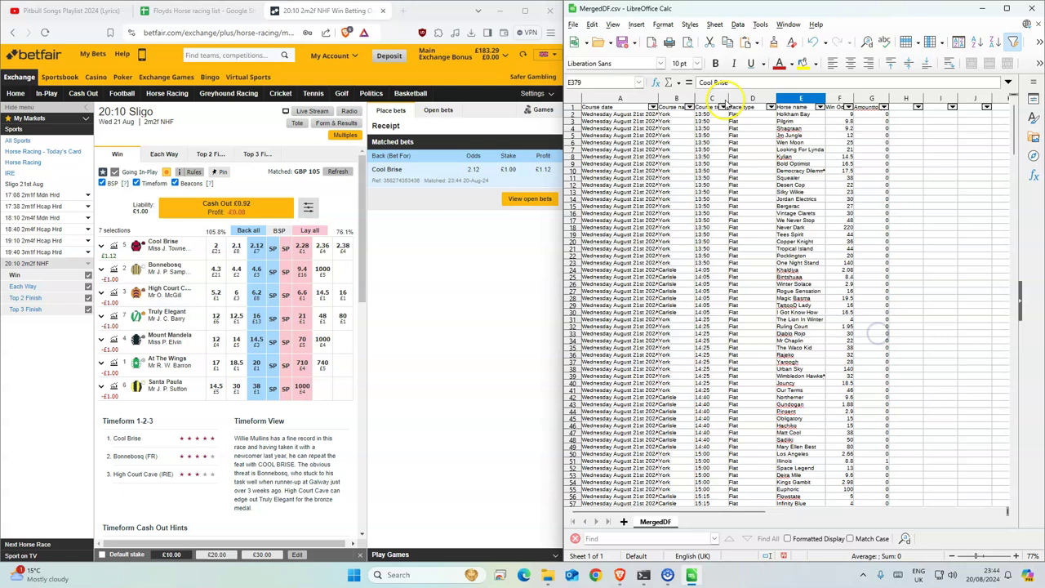
{"action": "left_click", "coordinate": [689, 107]}
{"action": "left_click", "coordinate": [925, 234]}
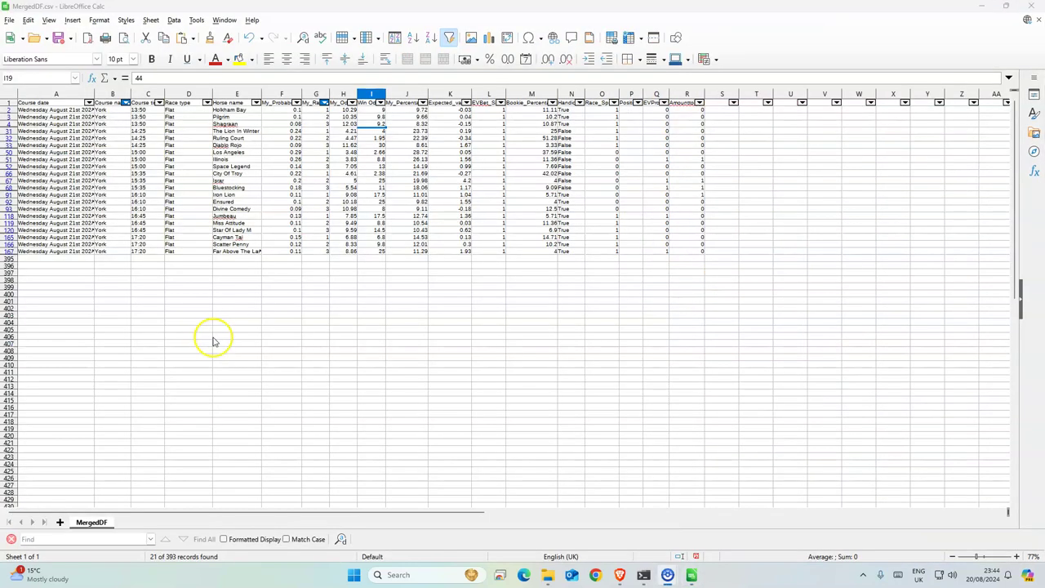
{"action": "left_click", "coordinate": [235, 372]}
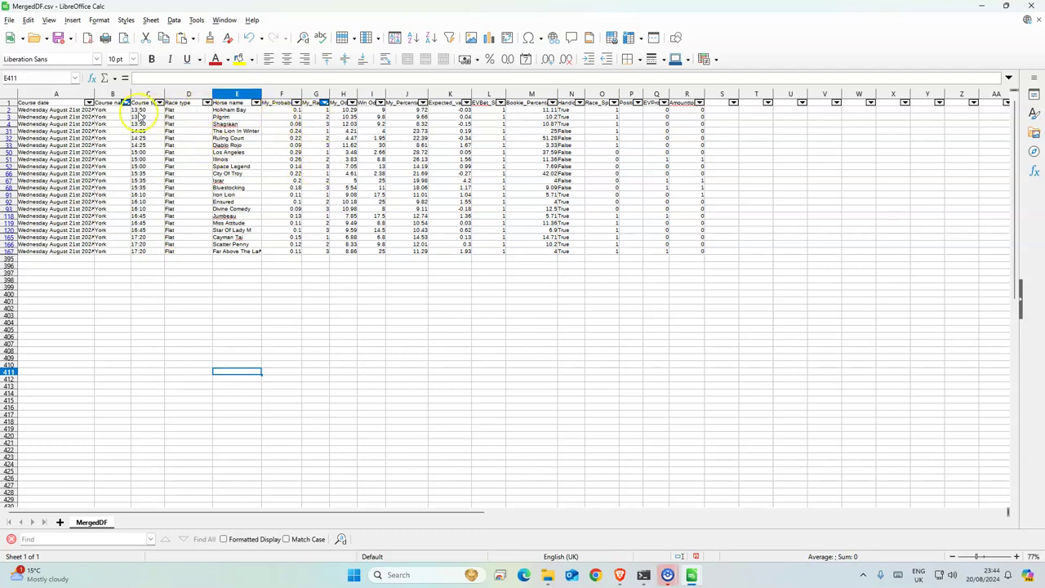
Fill the 13:50 Holkham Bay and Pilgrim rows yellow across C–F, then select the 14:25 runners
{"action": "left_click_drag", "start_coordinate": [139, 110], "coordinate": [310, 121]}
{"action": "left_click", "coordinate": [239, 59]}
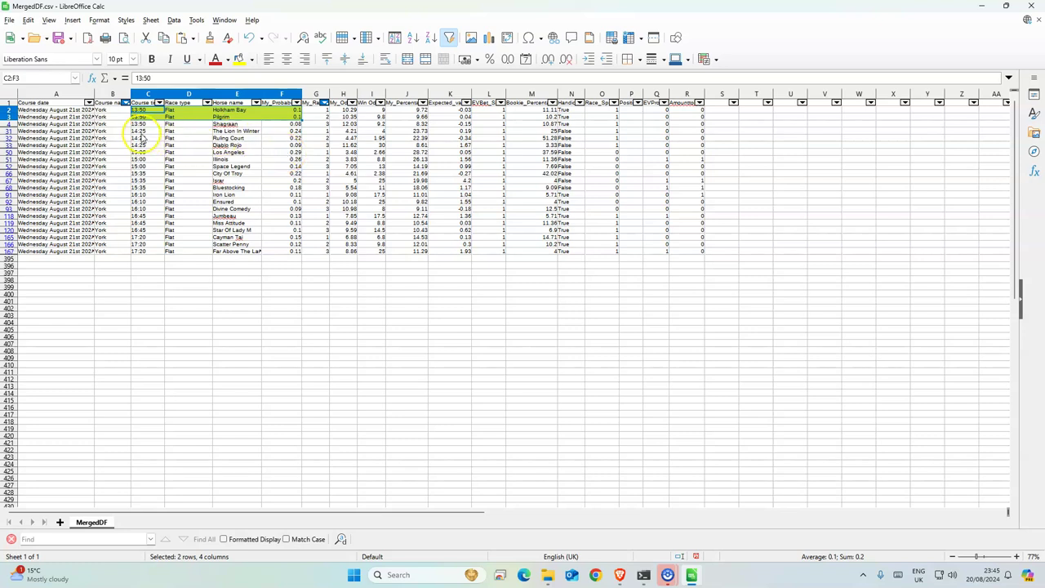
{"action": "left_click_drag", "start_coordinate": [139, 131], "coordinate": [292, 141]}
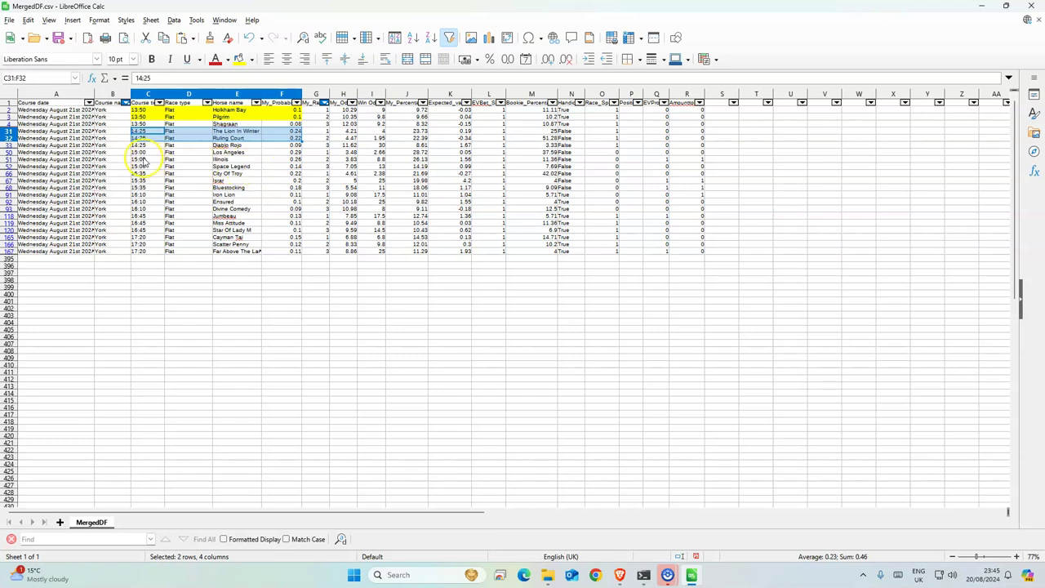
Review the 15:00 runners City Of Troy and Israr, then the 16:45 runners Jumbeau to Star Of Lady M
{"action": "left_click_drag", "start_coordinate": [141, 152], "coordinate": [382, 162]}
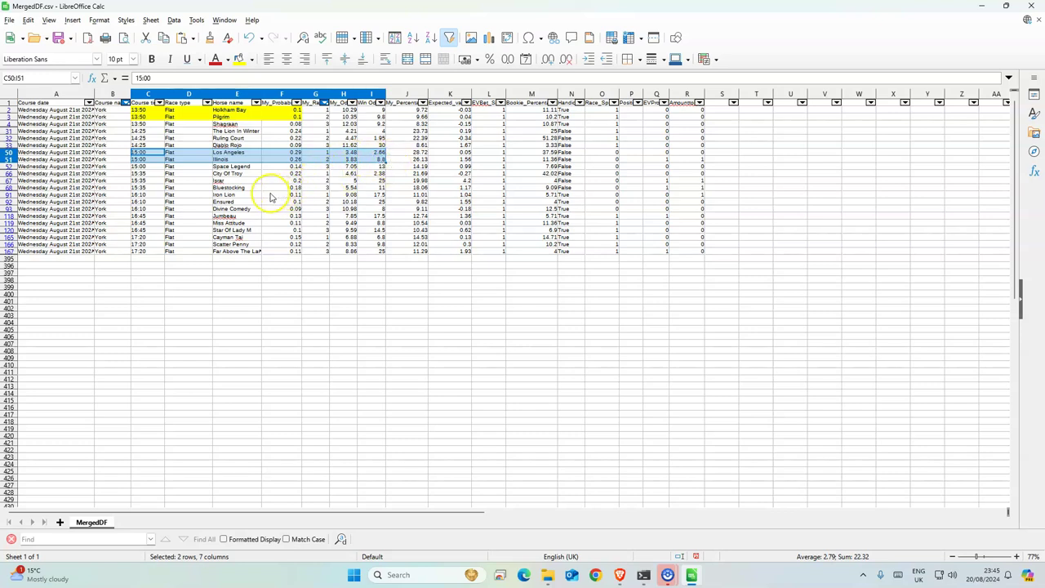
{"action": "left_click", "coordinate": [238, 174]}
{"action": "left_click_drag", "start_coordinate": [239, 178], "coordinate": [295, 184]}
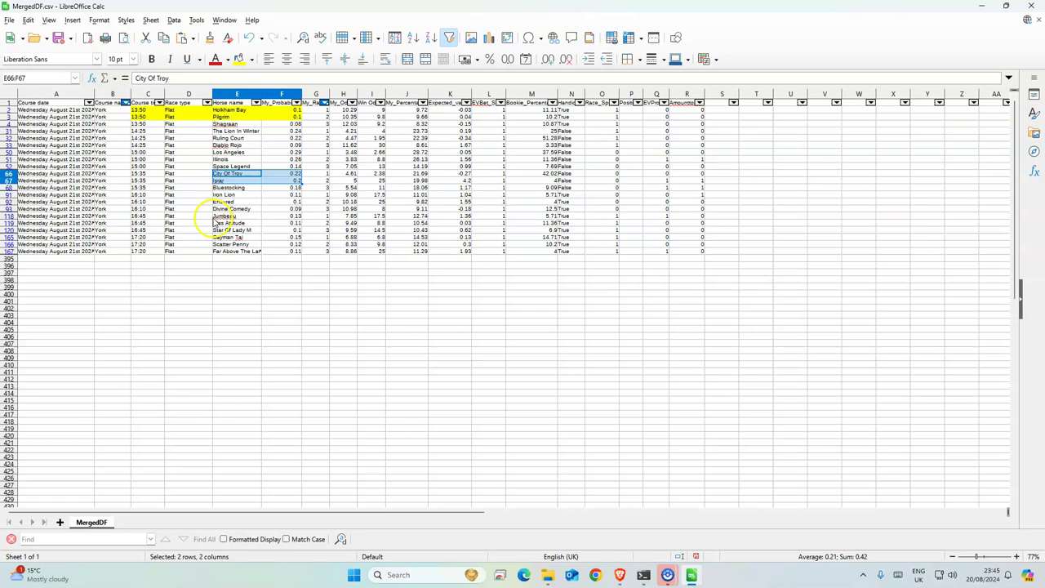
{"action": "left_click_drag", "start_coordinate": [214, 217], "coordinate": [290, 255]}
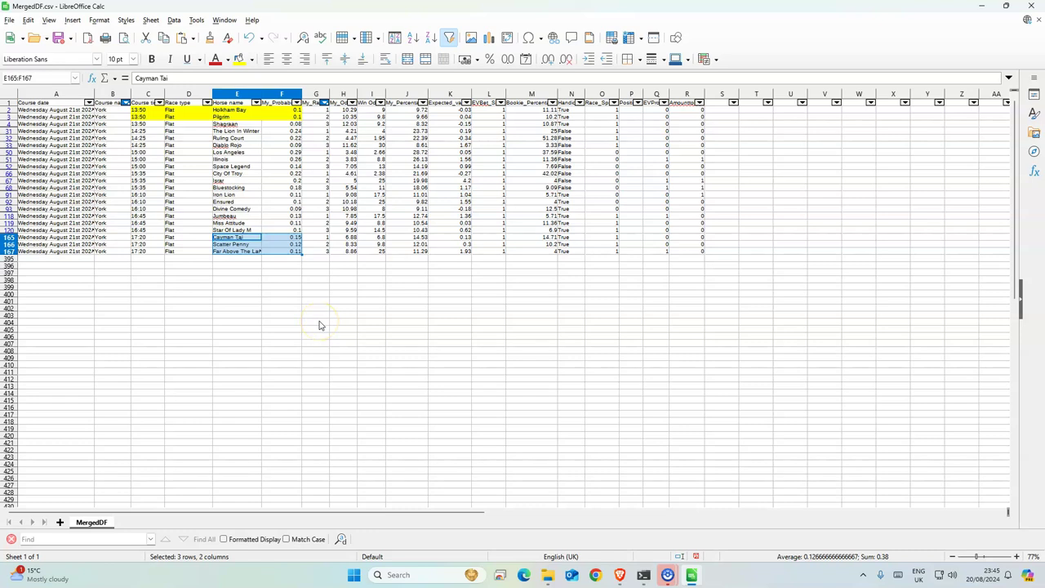
{"action": "left_click", "coordinate": [376, 301]}
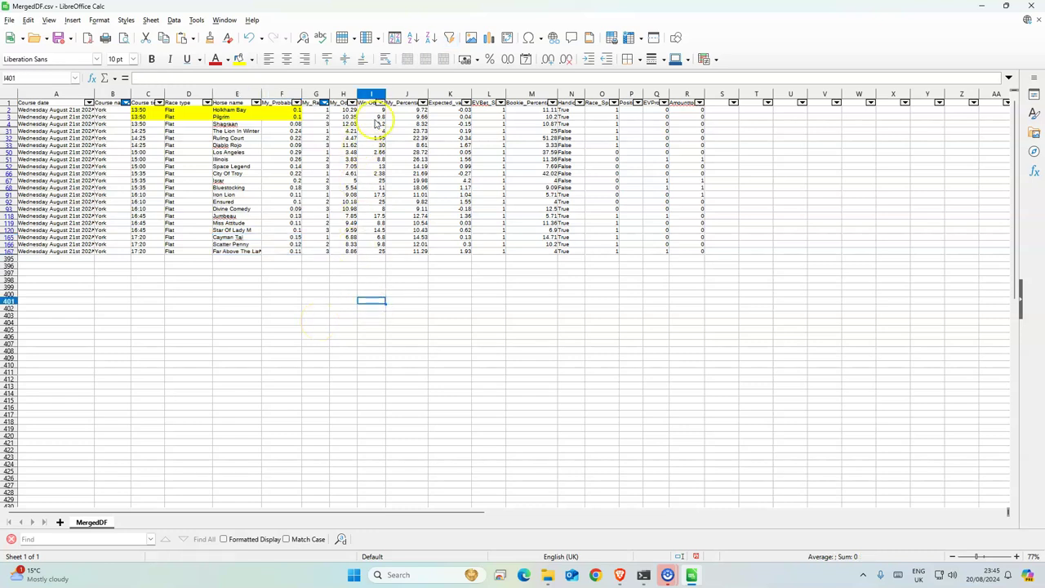
Compare the York runners' Win Odds values and the later rows from Israr down
{"action": "left_click_drag", "start_coordinate": [371, 117], "coordinate": [375, 242]}
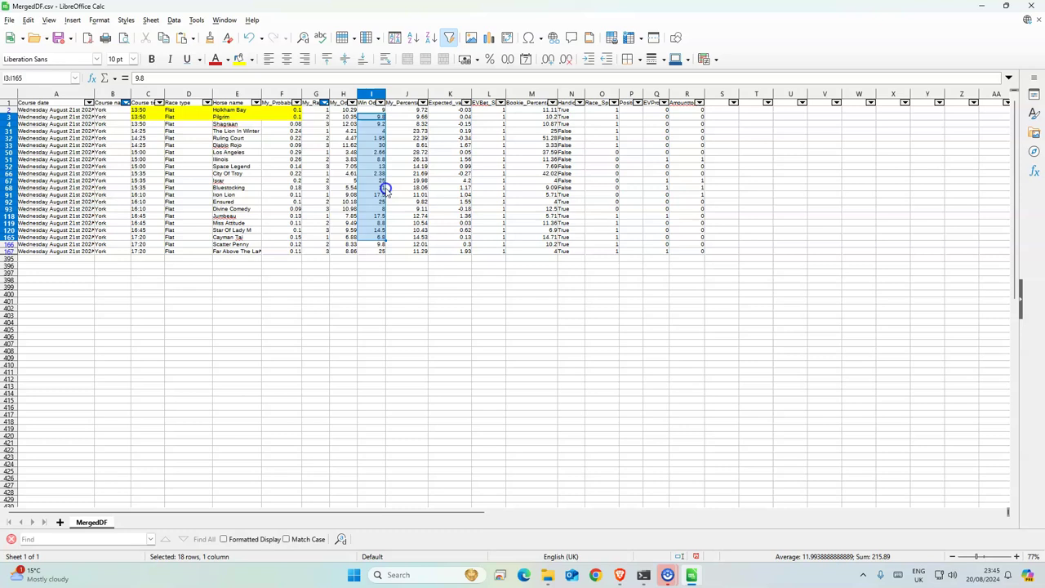
{"action": "left_click_drag", "start_coordinate": [380, 180], "coordinate": [189, 254]}
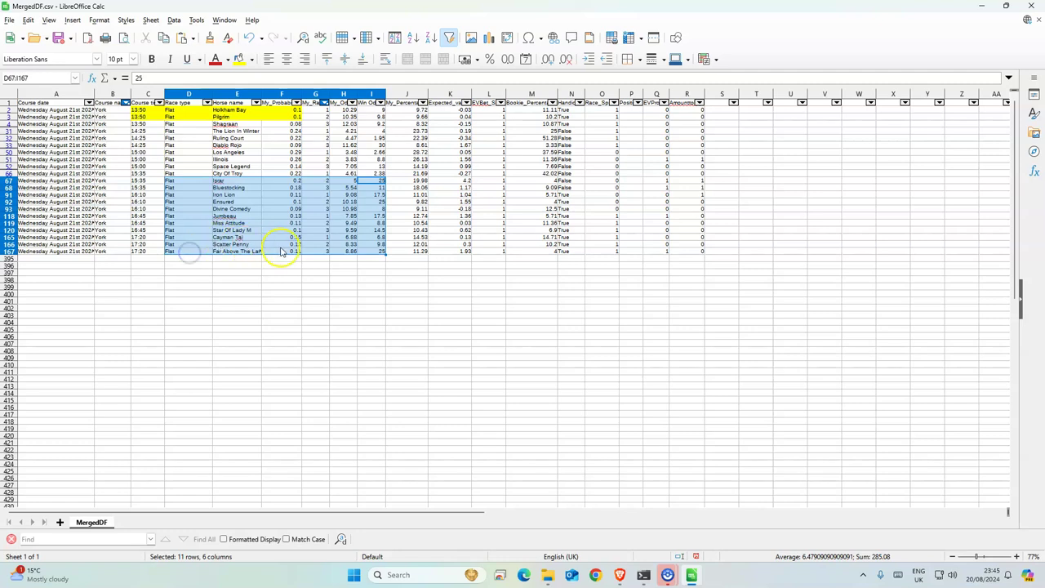
{"action": "left_click", "coordinate": [378, 166]}
Check Diablo Rojo's row at win odds 30, then return to the Floyds Horse racing list Bets Tracker
{"action": "left_click", "coordinate": [374, 144]}
{"action": "left_click_drag", "start_coordinate": [374, 144], "coordinate": [237, 145]}
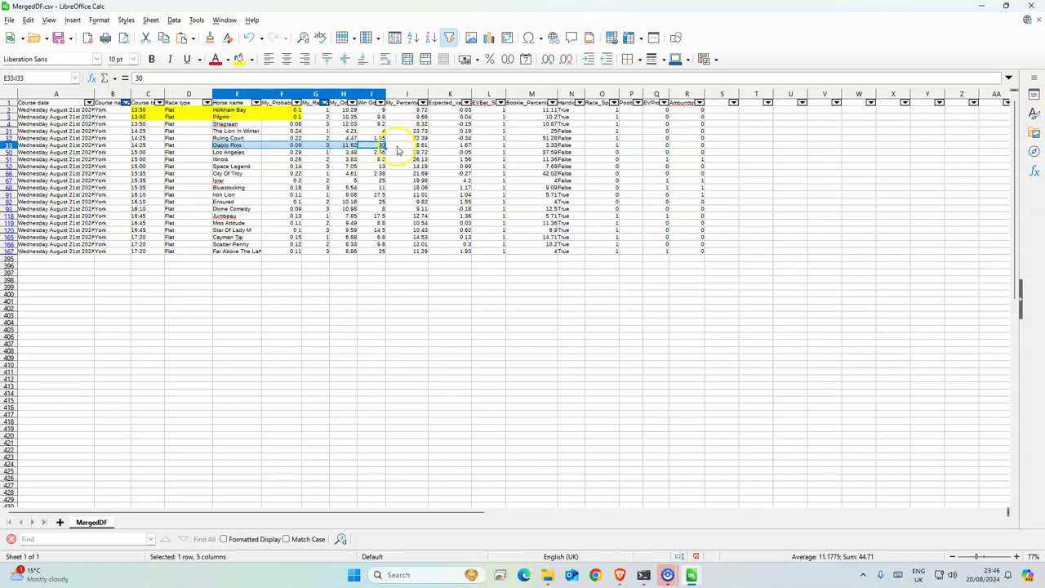
{"action": "left_click", "coordinate": [472, 283]}
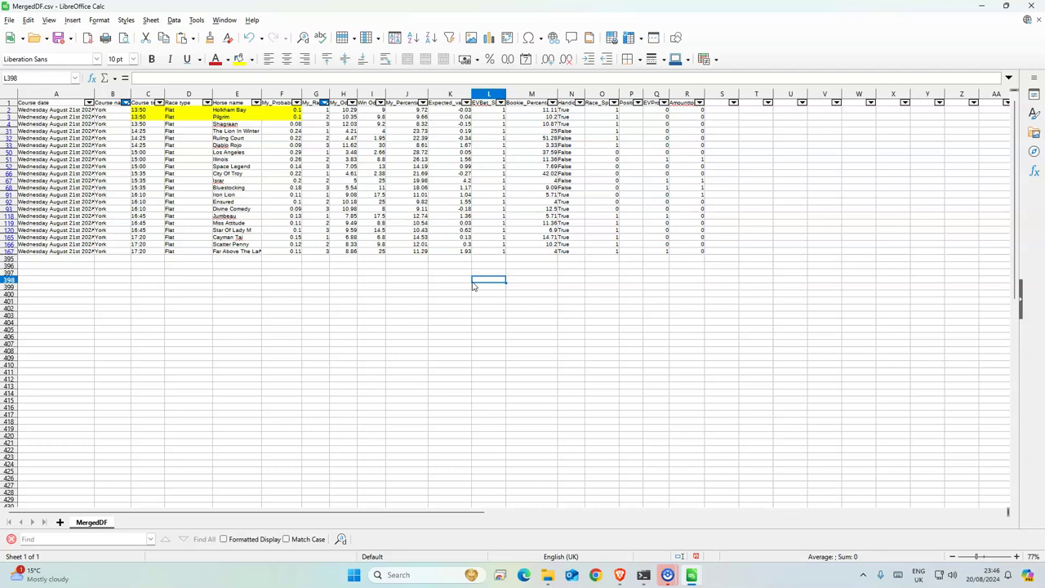
{"action": "left_click", "coordinate": [619, 578]}
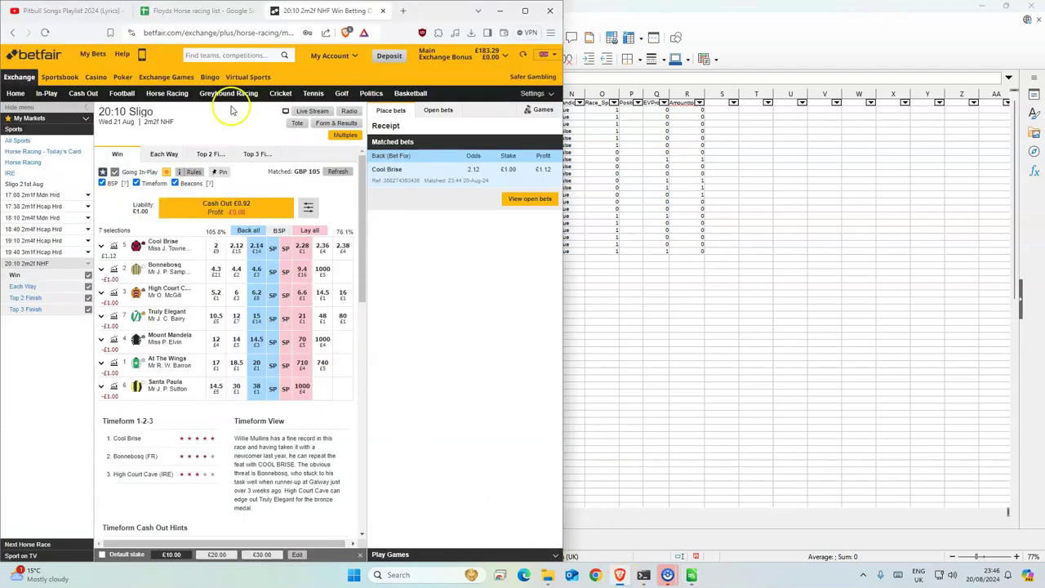
{"action": "left_click", "coordinate": [196, 10]}
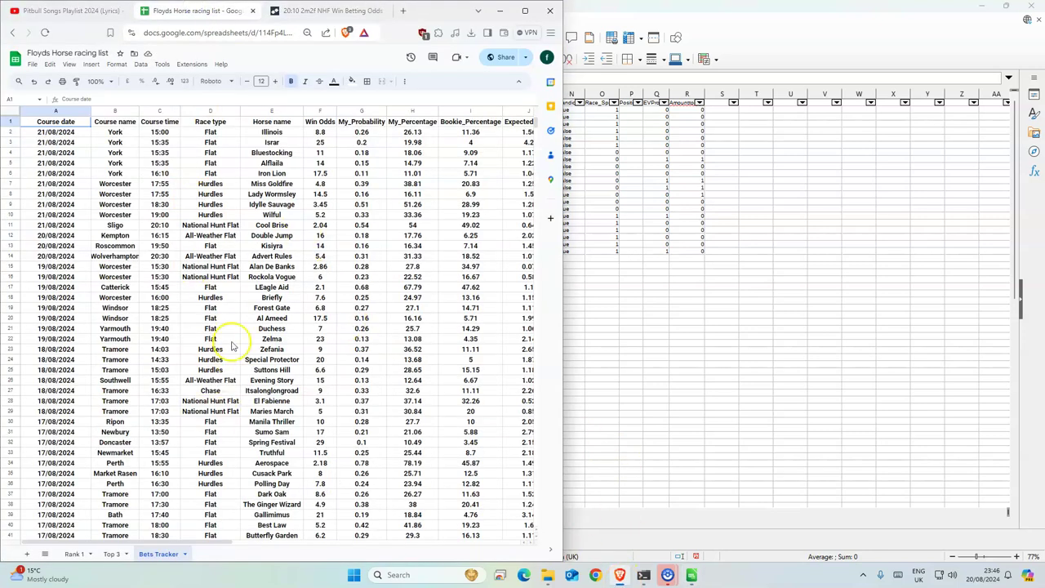